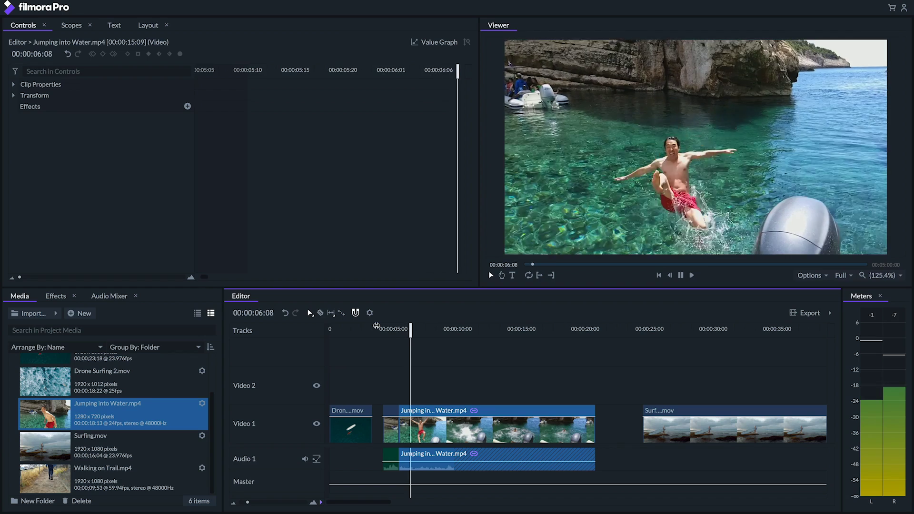
Step: Stop the Jumping into Water clip's preview playback
key("space")
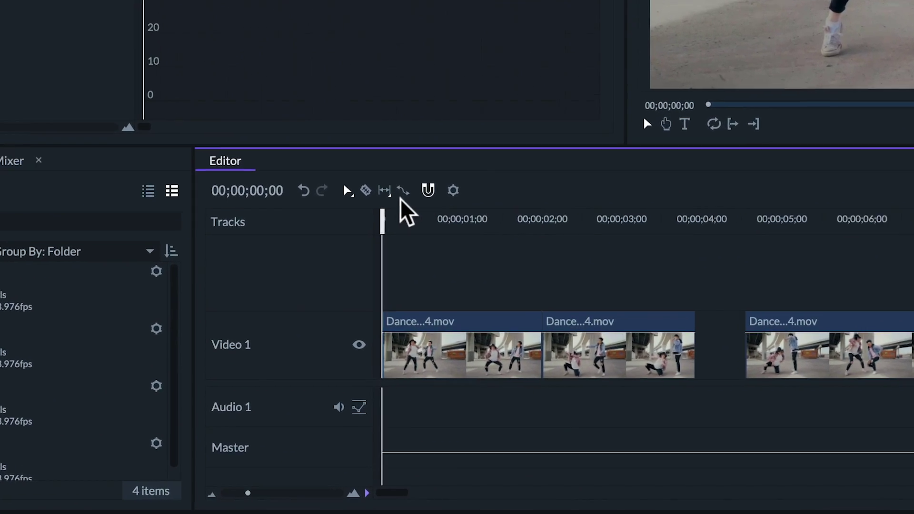
Step: Speed up the second Dance 04 clip by rate-stretching it much shorter
left_click(403, 191)
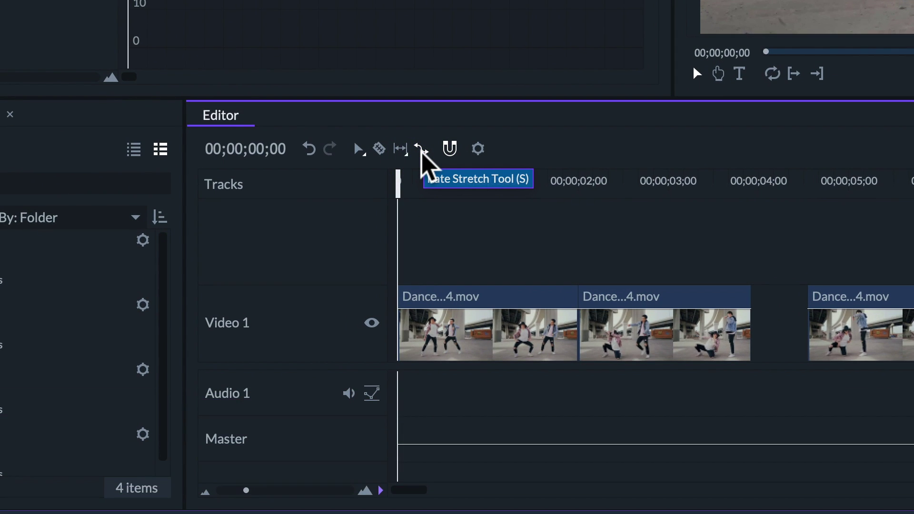
left_click_drag(756, 295, 624, 288)
key("v")
left_click(800, 226)
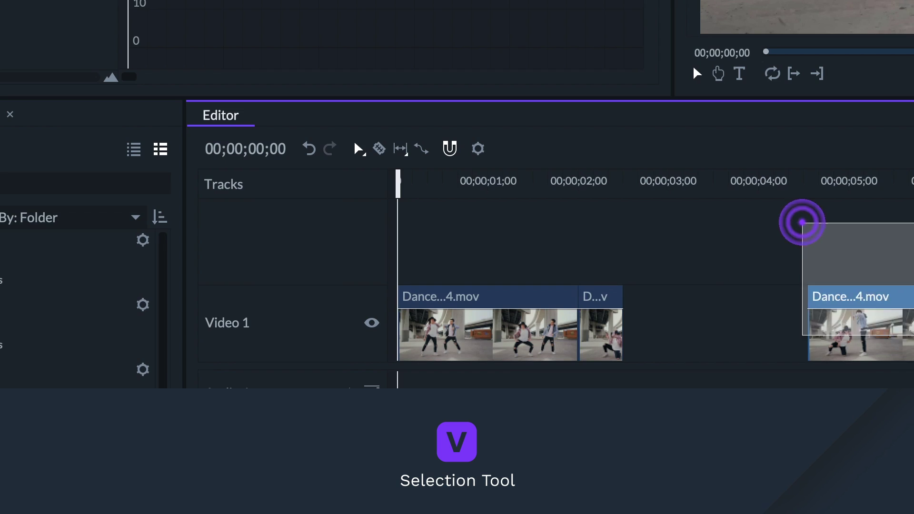
Step: Slide the third Dance 04 clip left against the shortened clip and preview the edit
left_click_drag(907, 306, 725, 299)
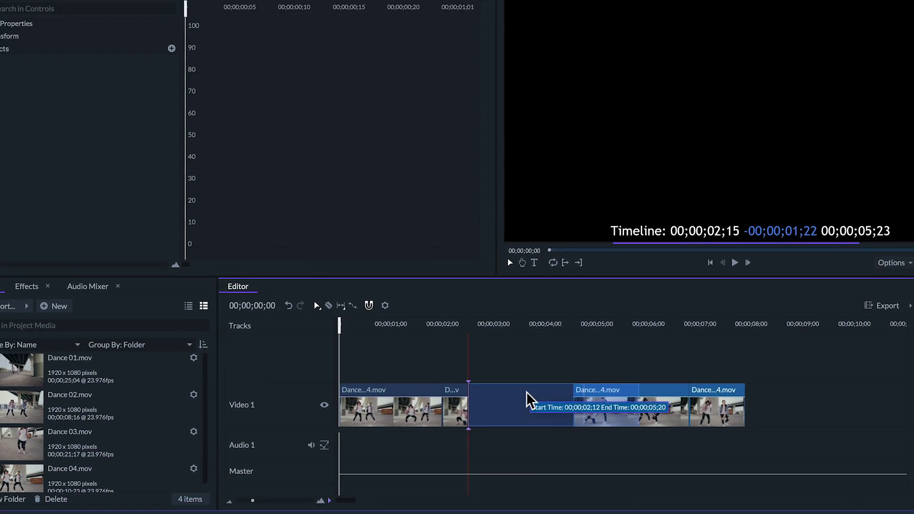
left_click_drag(528, 400, 529, 397)
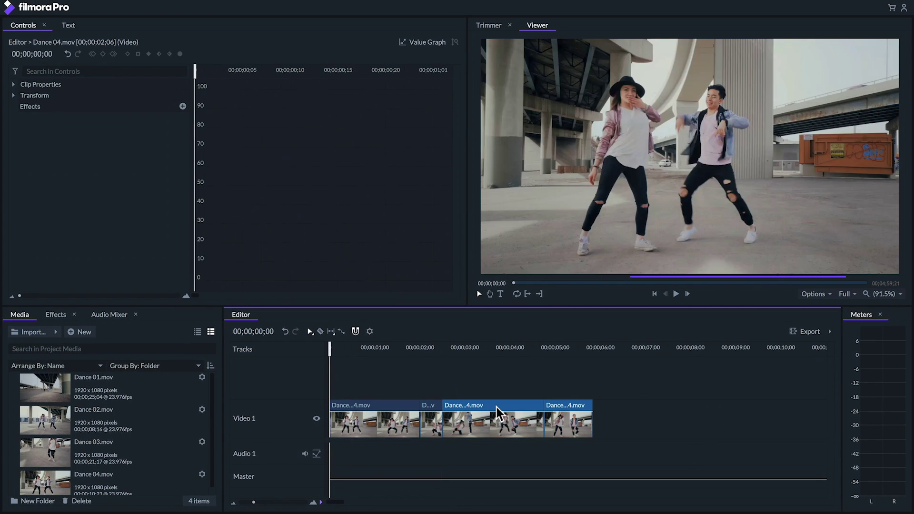
key("space")
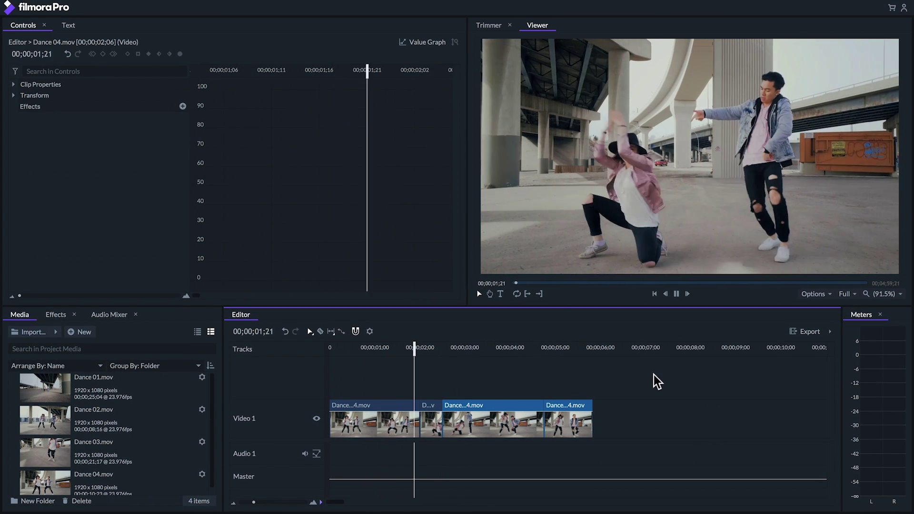
key("Home")
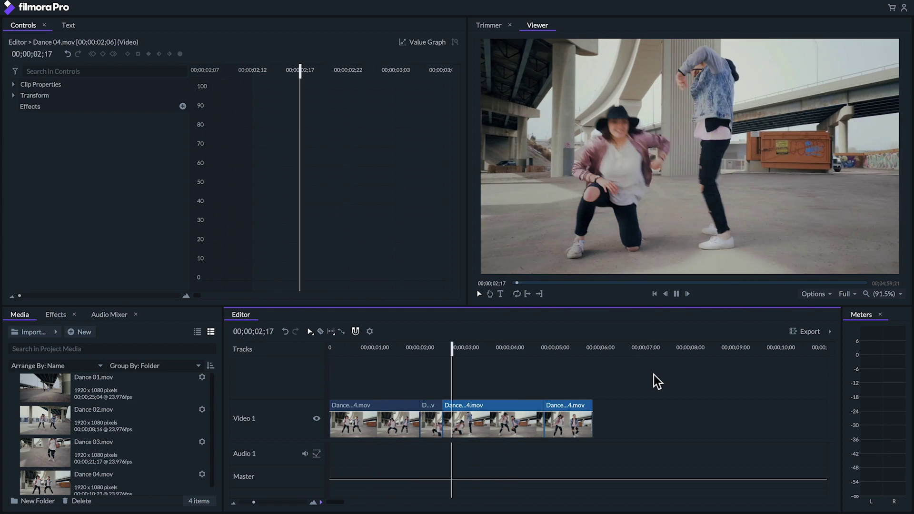
Step: Set the last Dance 04 clip's speed to 40% (00;00;02;17) and play it back
key("space")
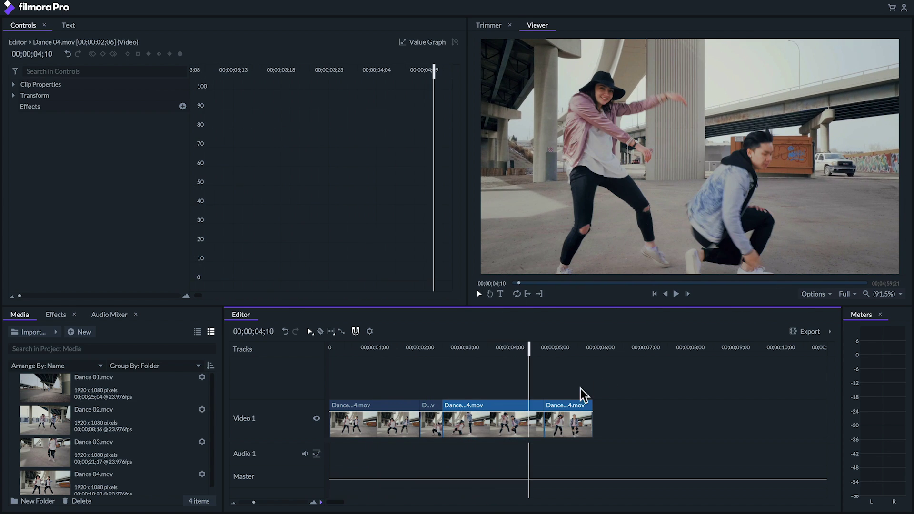
right_click(579, 408)
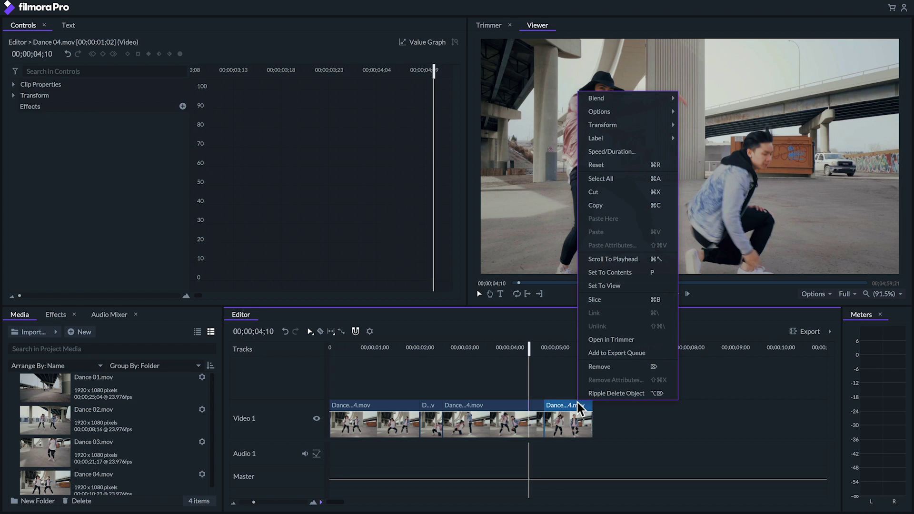
left_click(593, 153)
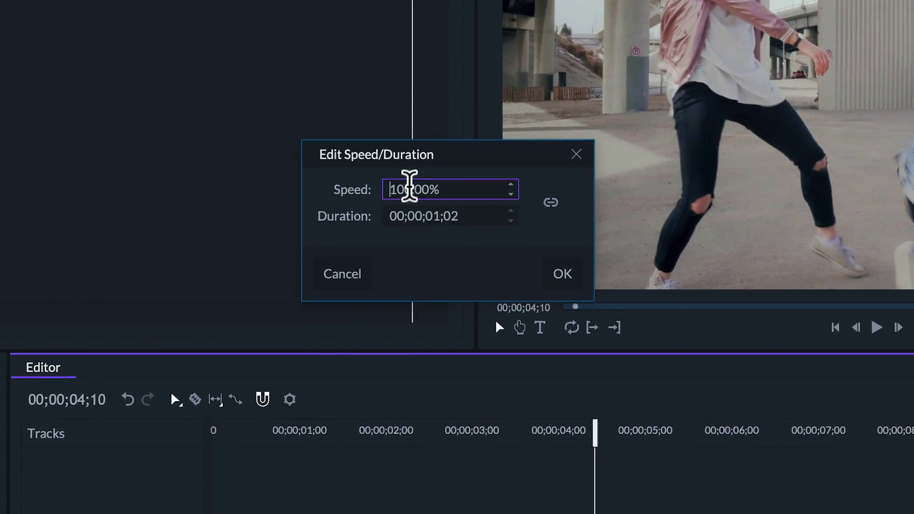
double_click(402, 189)
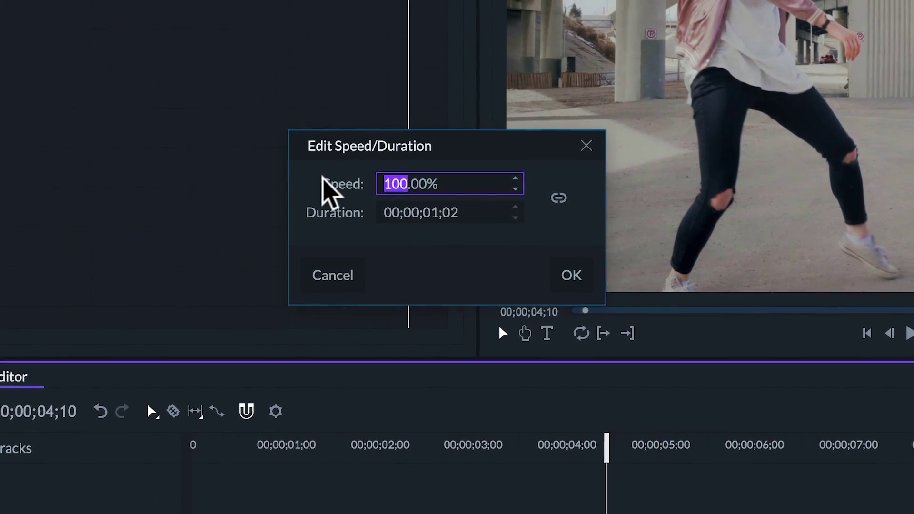
type("40")
left_click(571, 276)
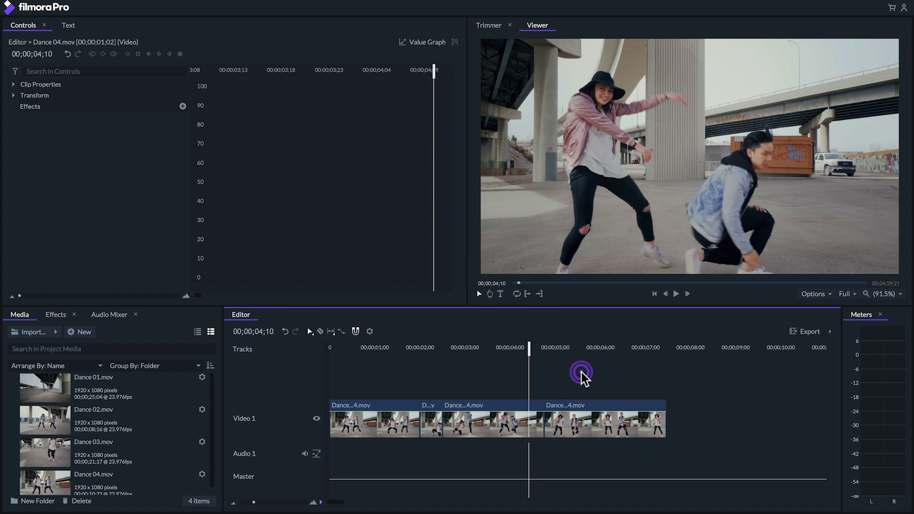
key("space")
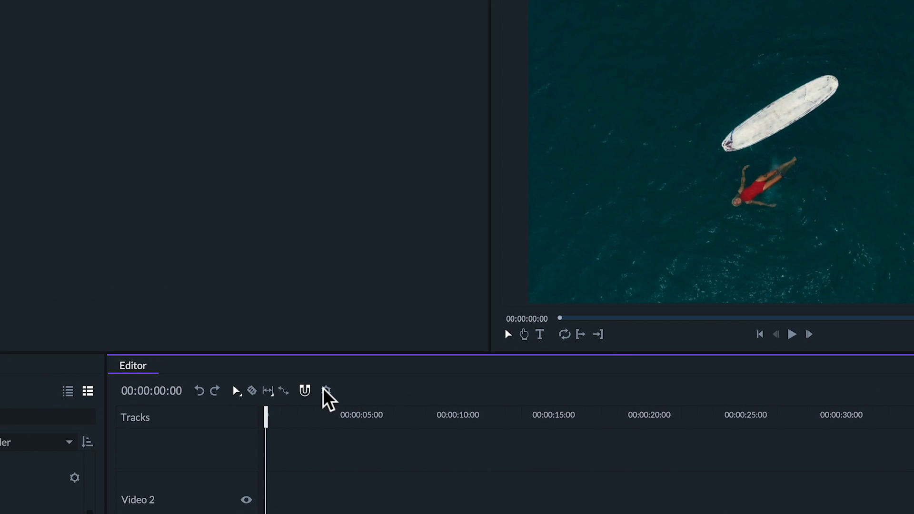
left_click(326, 391)
left_click(307, 97)
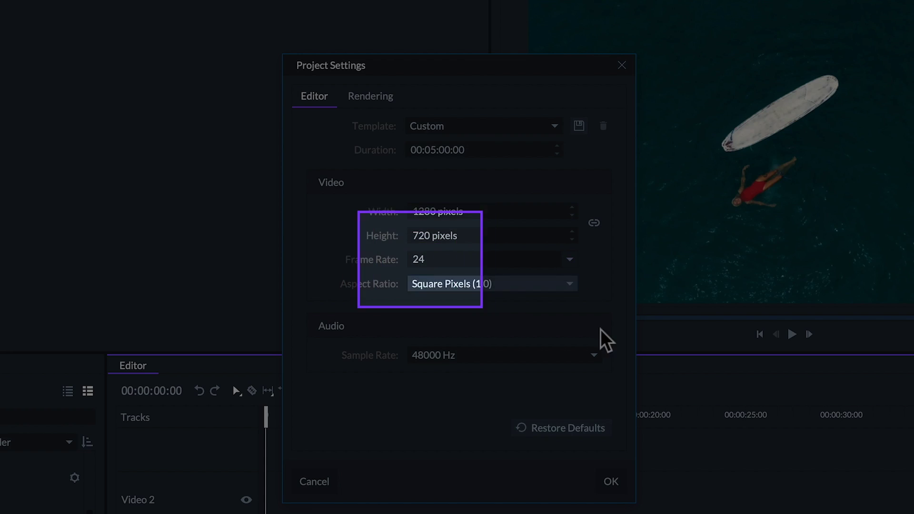
left_click(611, 481)
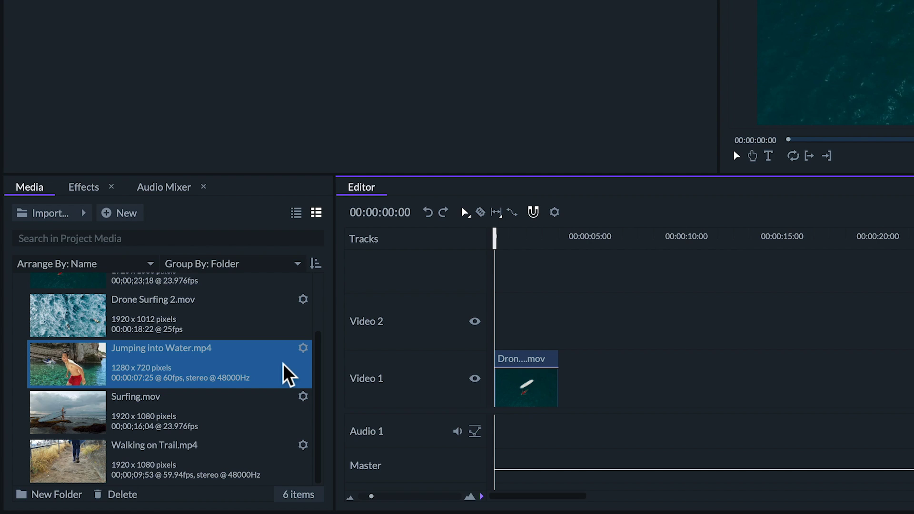
Step: Place Jumping into Water.mp4 on Video 1 after the drone clip and preview it from about 5.5 s
left_click_drag(71, 374, 606, 384)
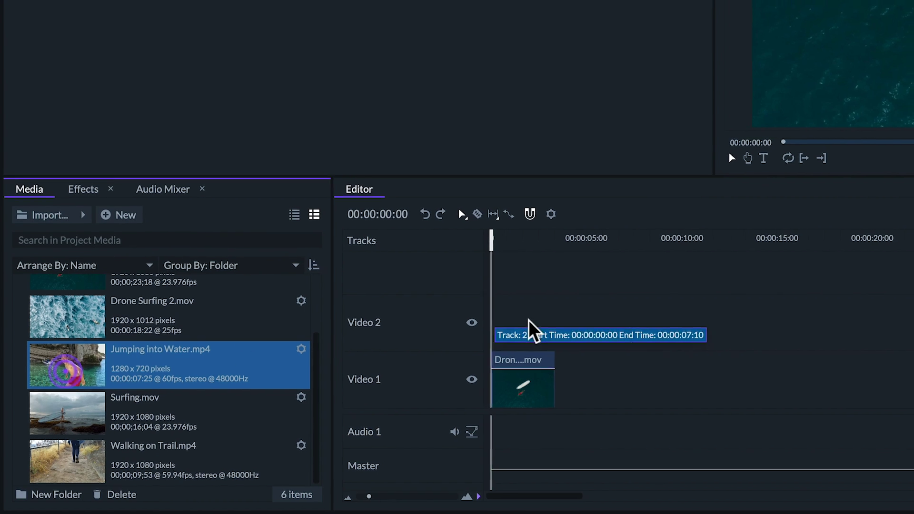
left_click_drag(455, 416, 455, 417)
left_click(447, 305)
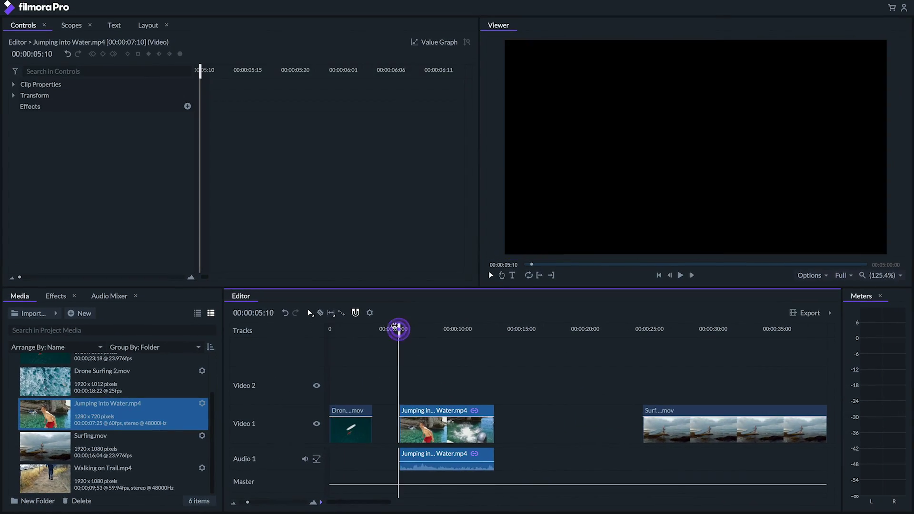
key("space")
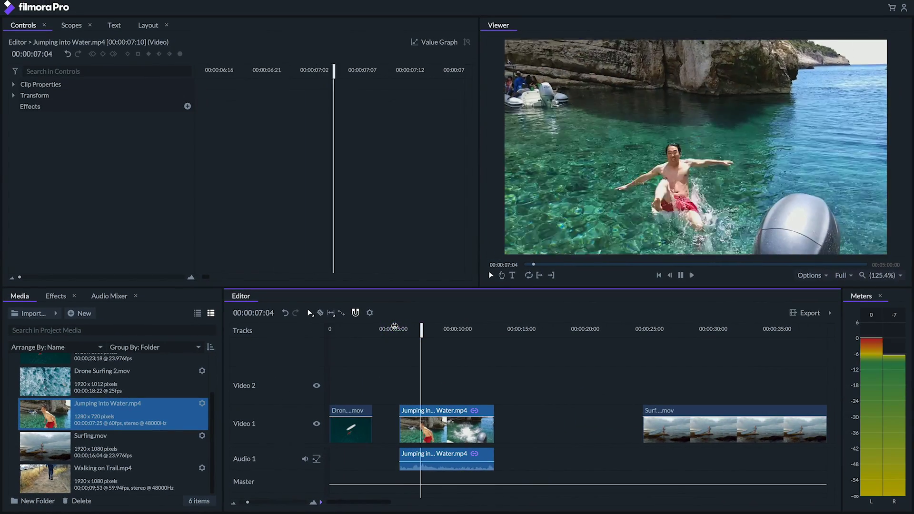
key("space")
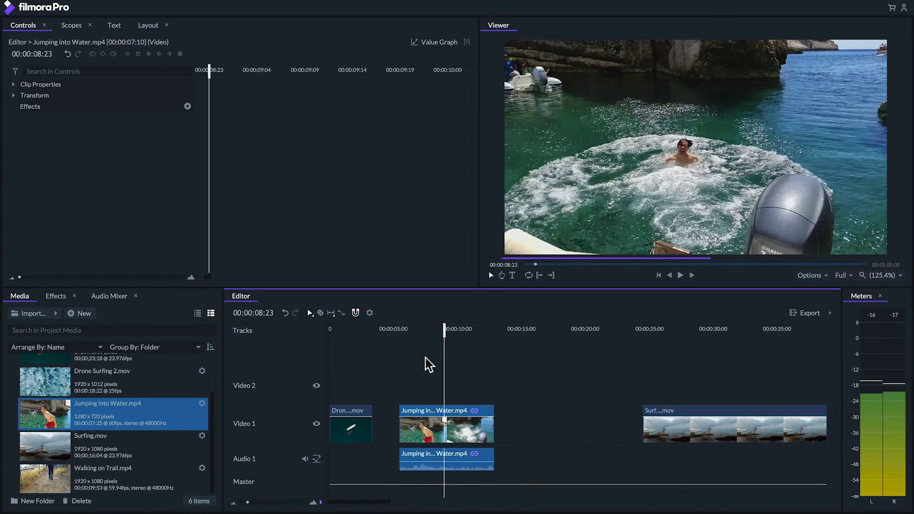
Step: Remove the jump clip, conform its footage from 60 to 24 fps, and add it back to Video 1
key("Delete")
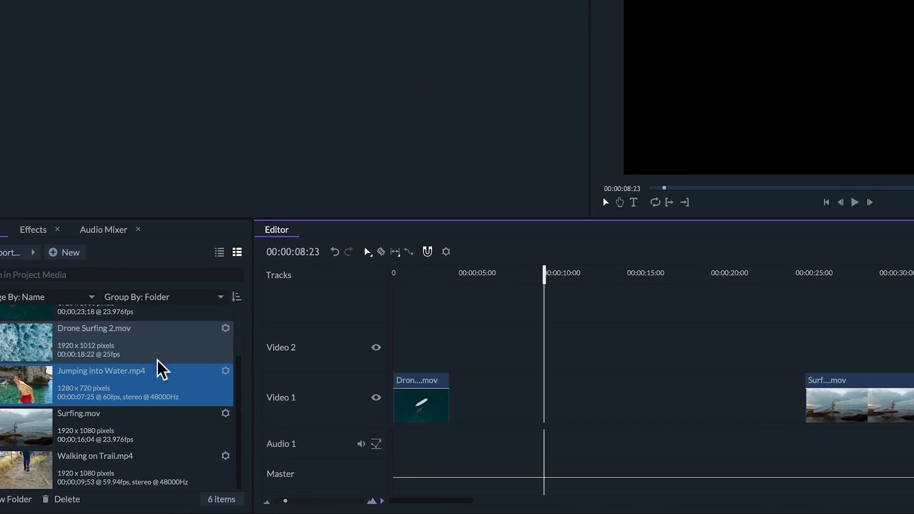
left_click(239, 353)
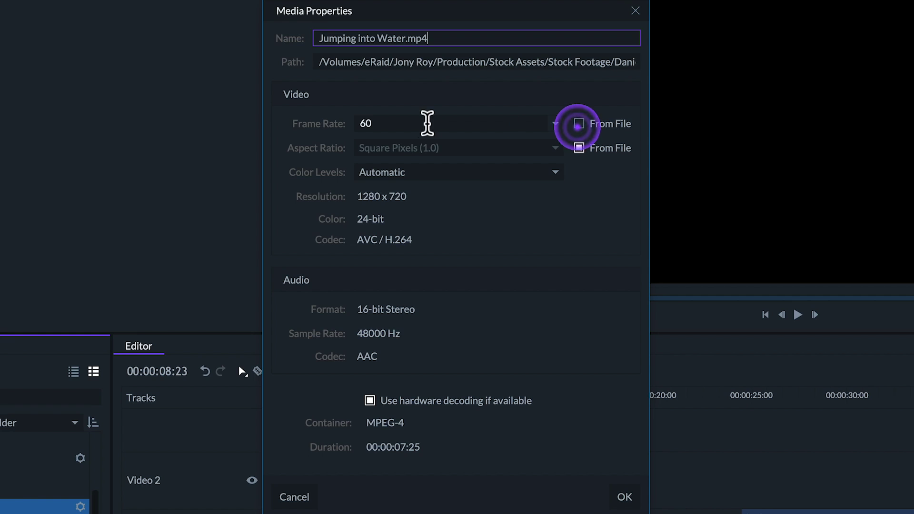
left_click(423, 124)
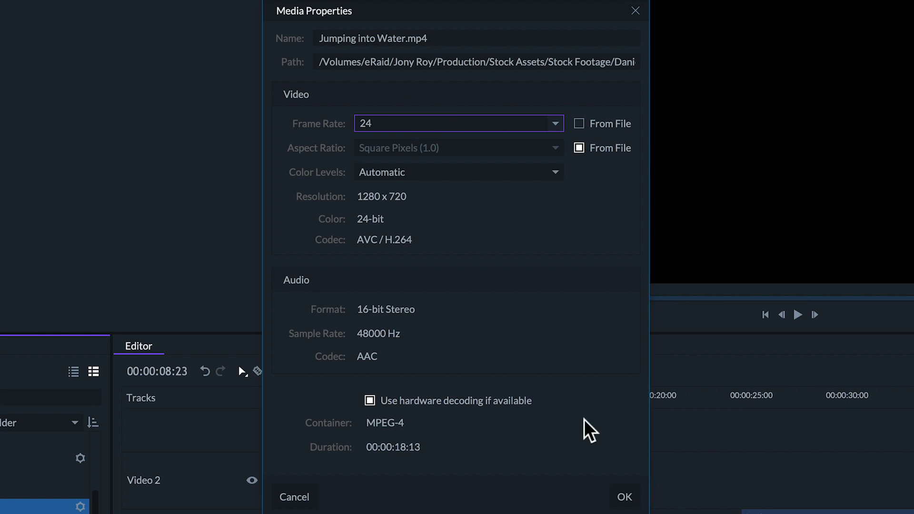
left_click(624, 497)
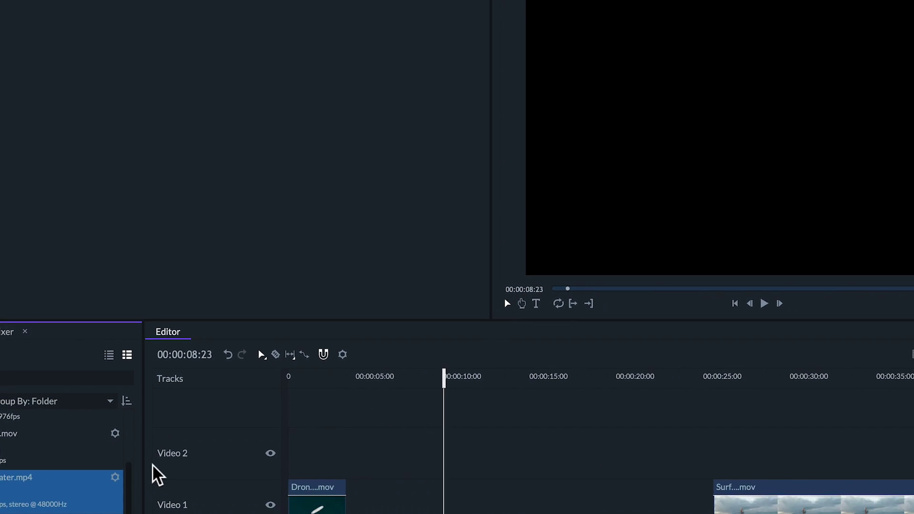
left_click_drag(158, 473, 363, 512)
Step: Preview the slowed jump clip from 00:00:04:00 and scrub back to the jump moment
left_click(357, 377)
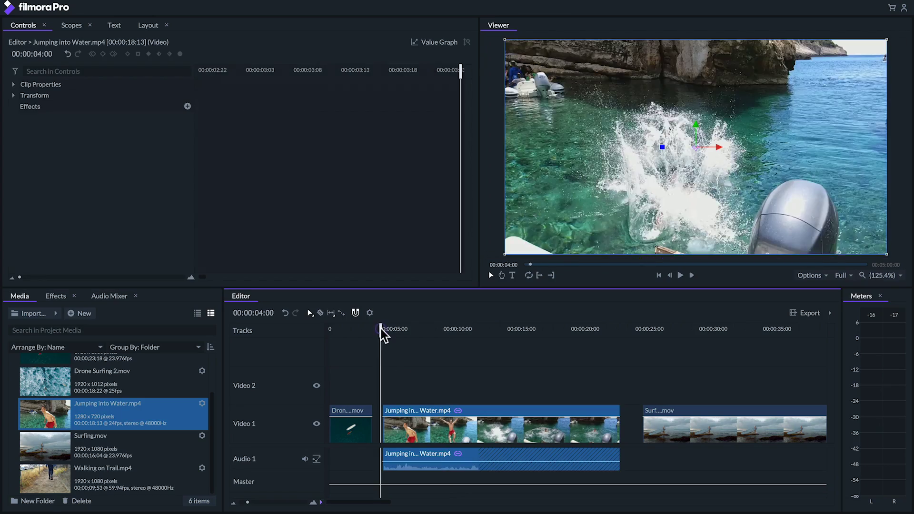
key("space")
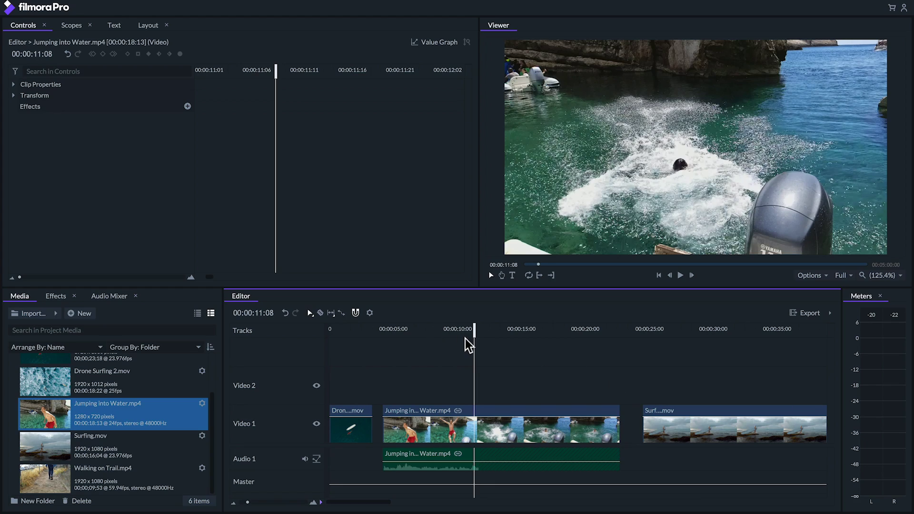
left_click_drag(475, 327, 422, 329)
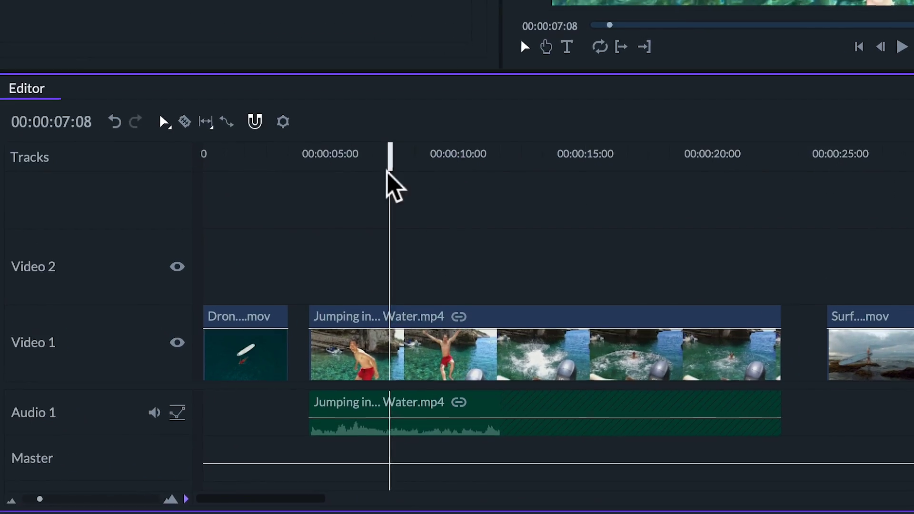
Step: Slice the water-jump clip at 00:00:07:08
key("c")
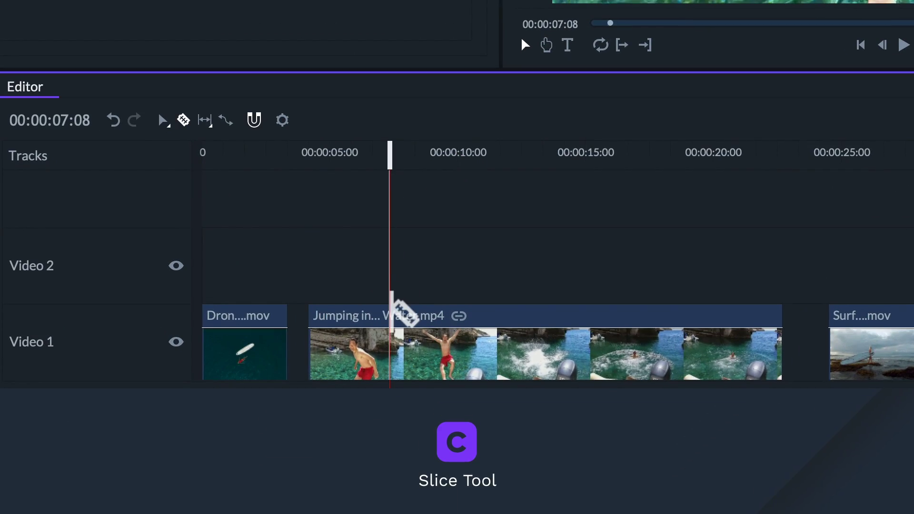
left_click(392, 312)
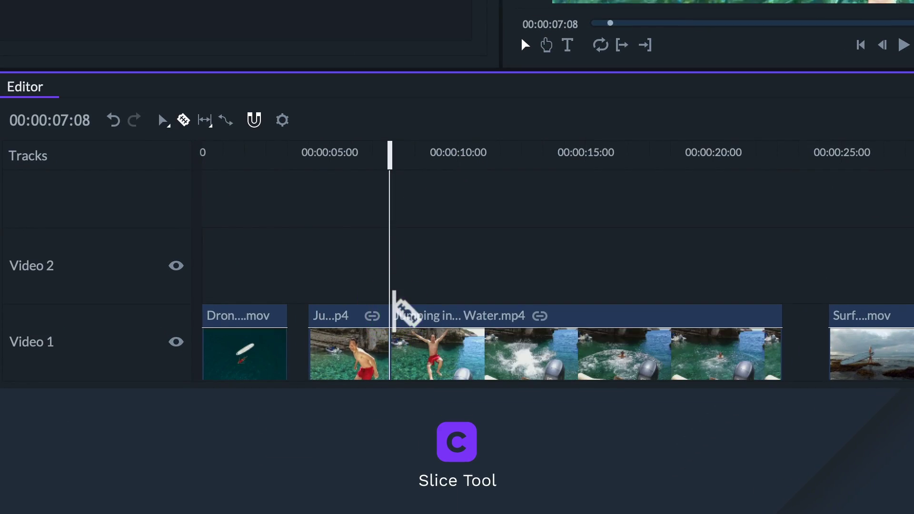
key("v")
Step: Set the first piece's speed to 250% so it runs 00:00:01:06
right_click(340, 314)
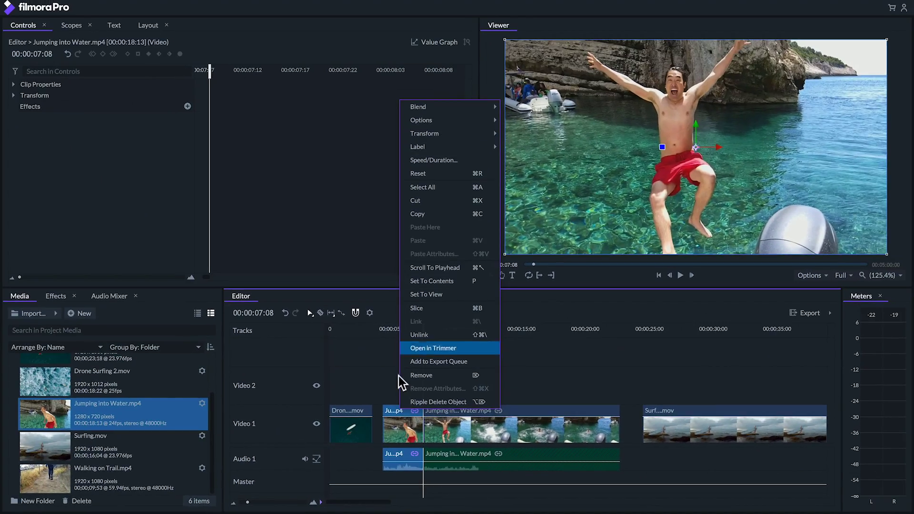
left_click(425, 161)
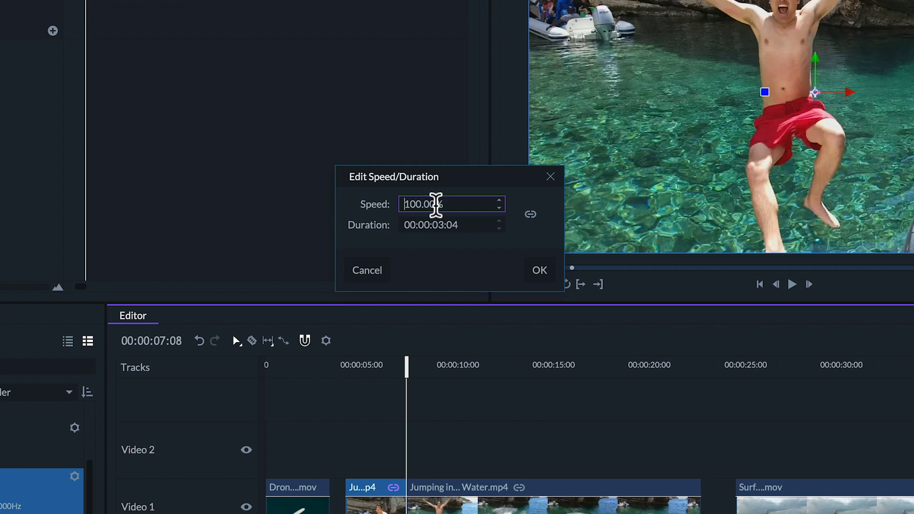
type("250")
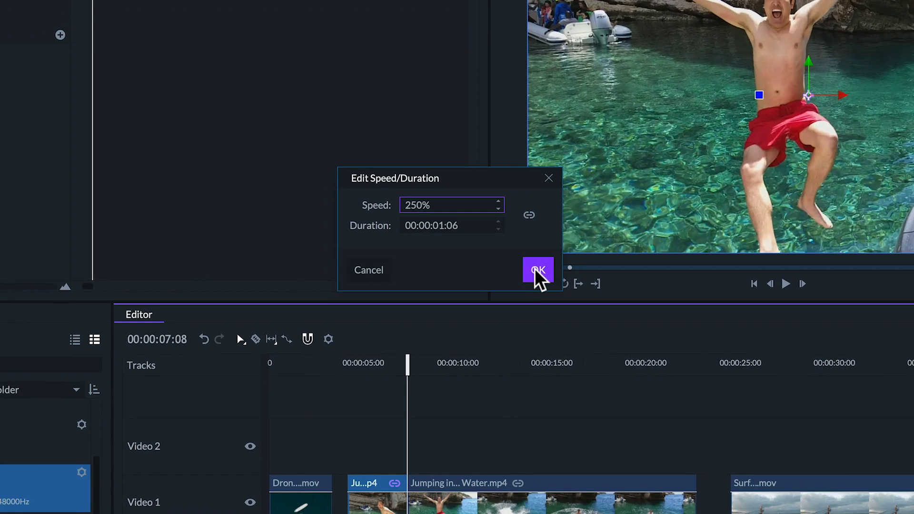
left_click(539, 270)
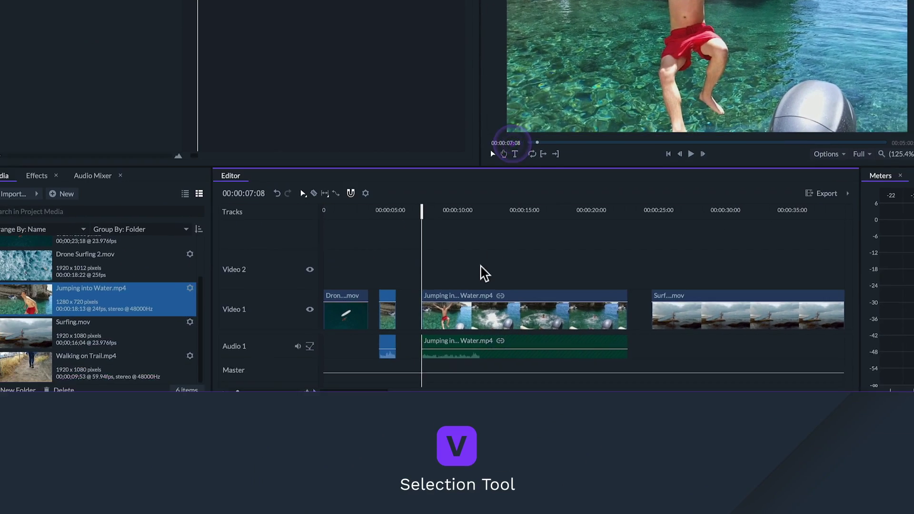
Step: Preview the sped-up section from about 4 s, then undo the split and speed change
left_click_drag(478, 297, 428, 296)
left_click(379, 212)
key("space")
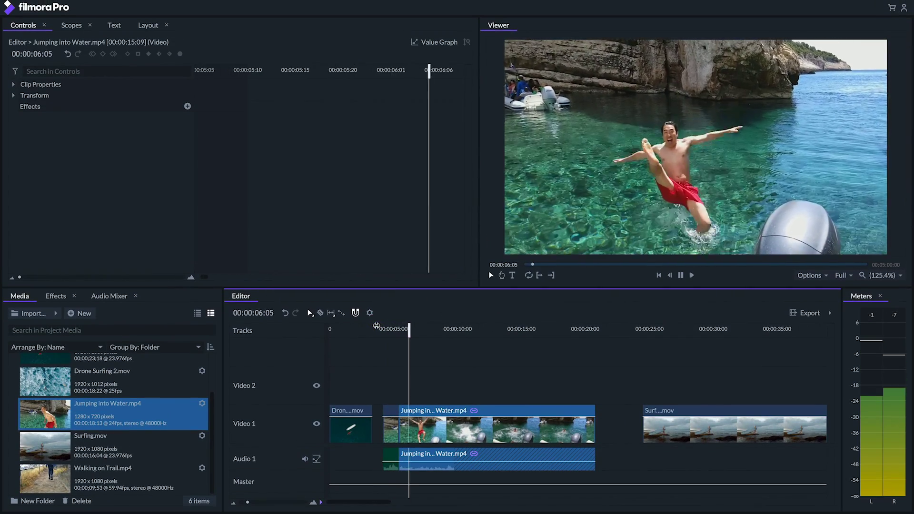
key("space")
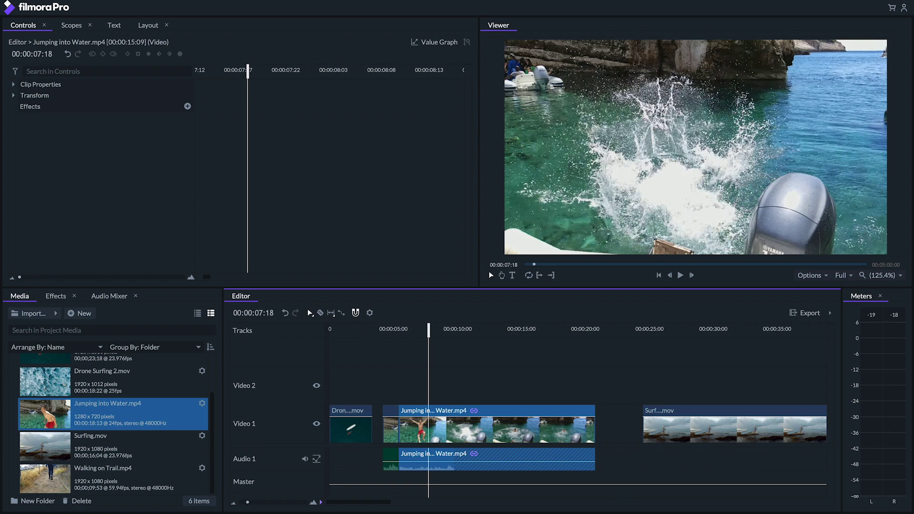
left_click(474, 379)
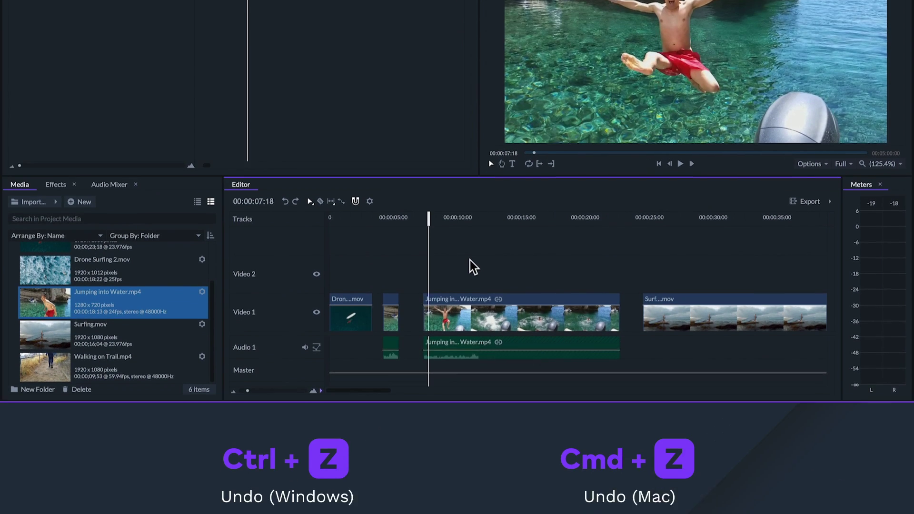
key("ctrl+z")
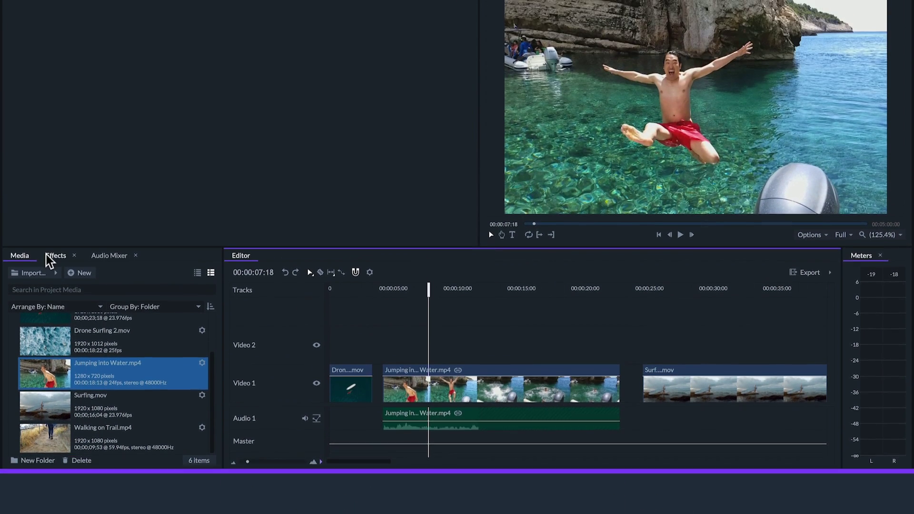
Step: Apply the Temporal Speed effect to the Jumping into Water clip
left_click(53, 171)
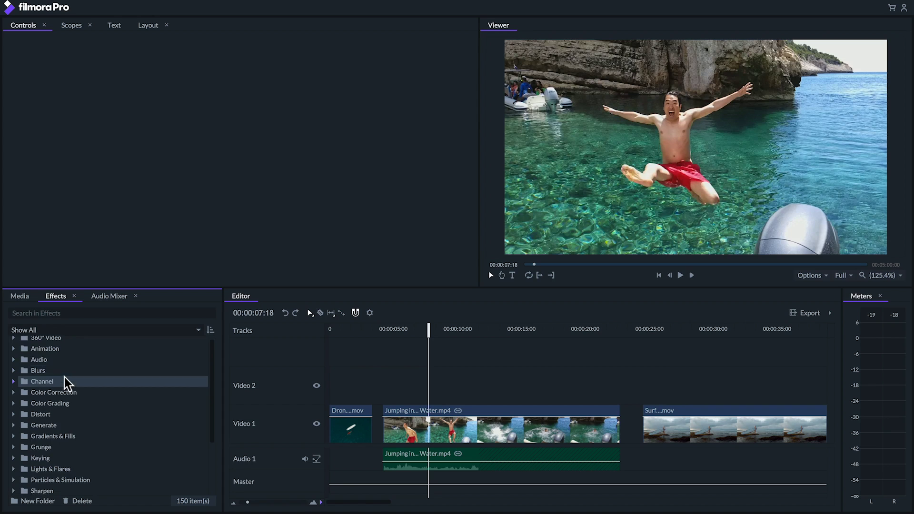
scroll(28, 429, "down", 2)
left_click(14, 470)
scroll(38, 458, "down", 2)
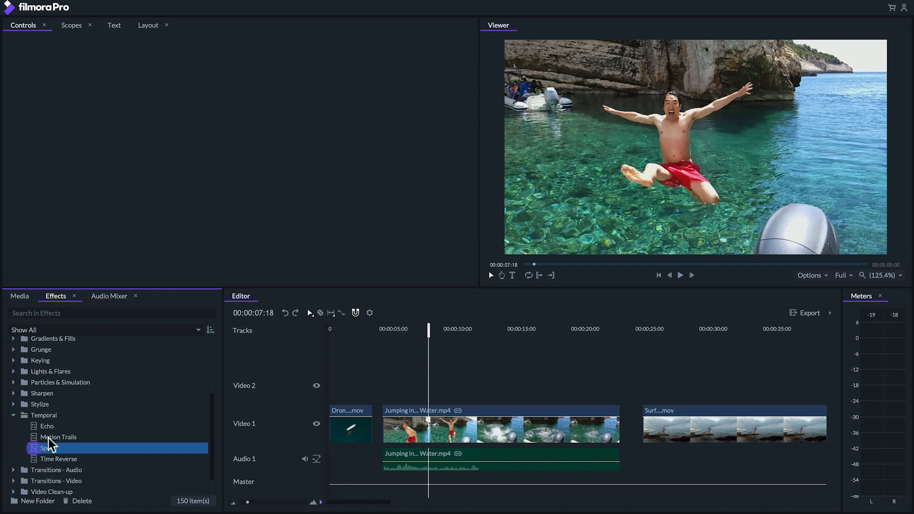
left_click_drag(415, 419, 415, 418)
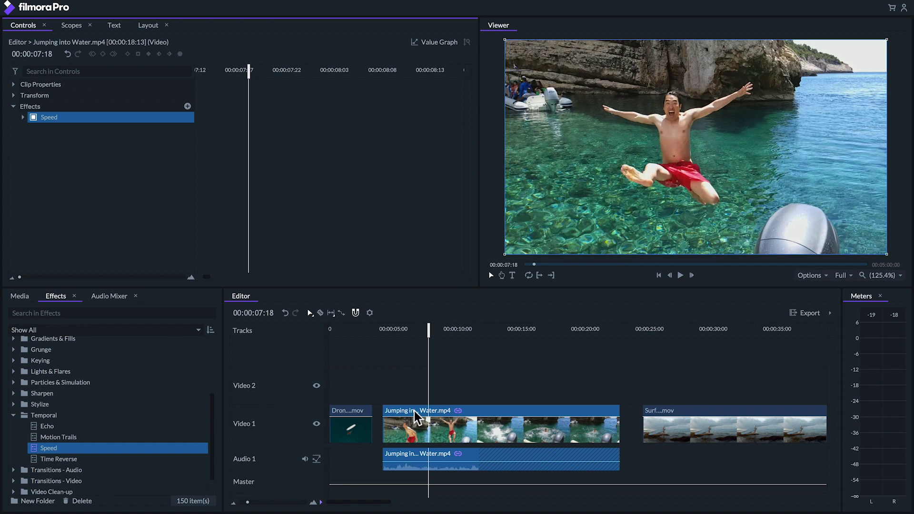
Step: Set the Speed effect to 2.50 with a keyframe at 00:00:05:06
left_click(23, 117)
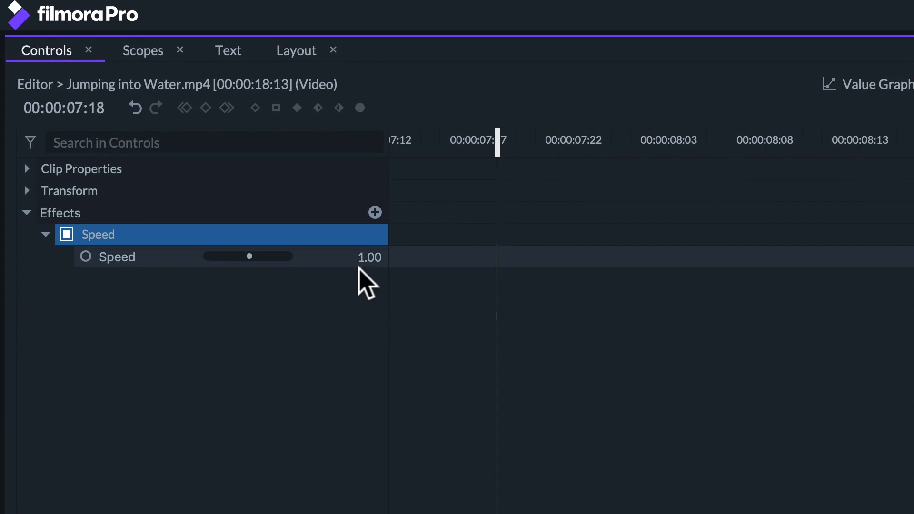
left_click(364, 258)
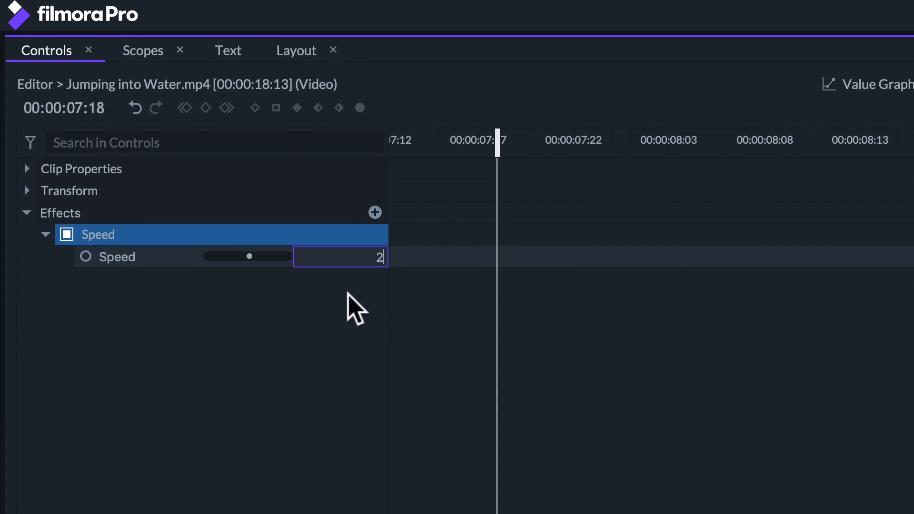
type("2.5")
key("Return")
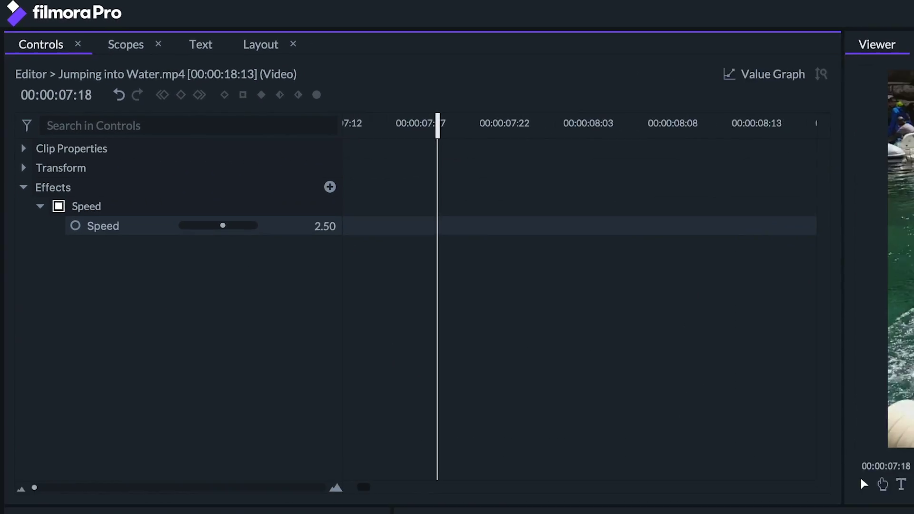
left_click_drag(776, 513, 791, 513)
left_click_drag(395, 327, 397, 331)
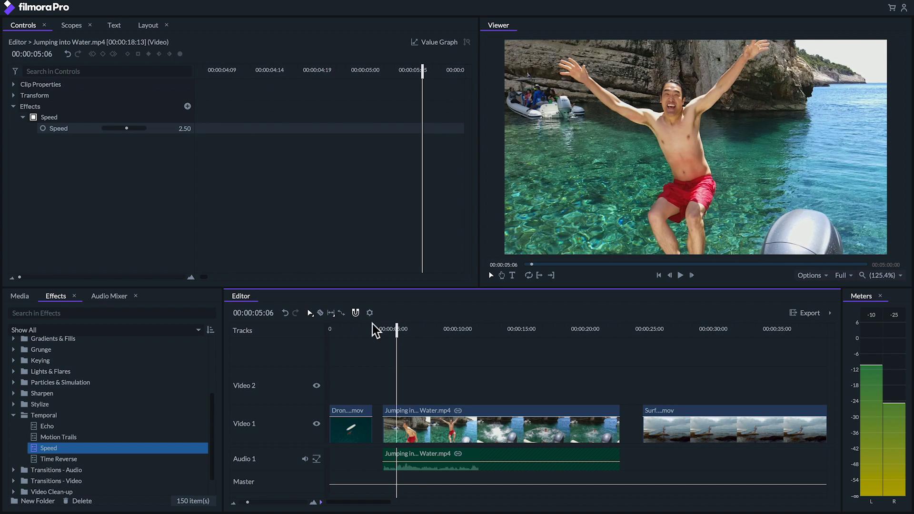
left_click(43, 130)
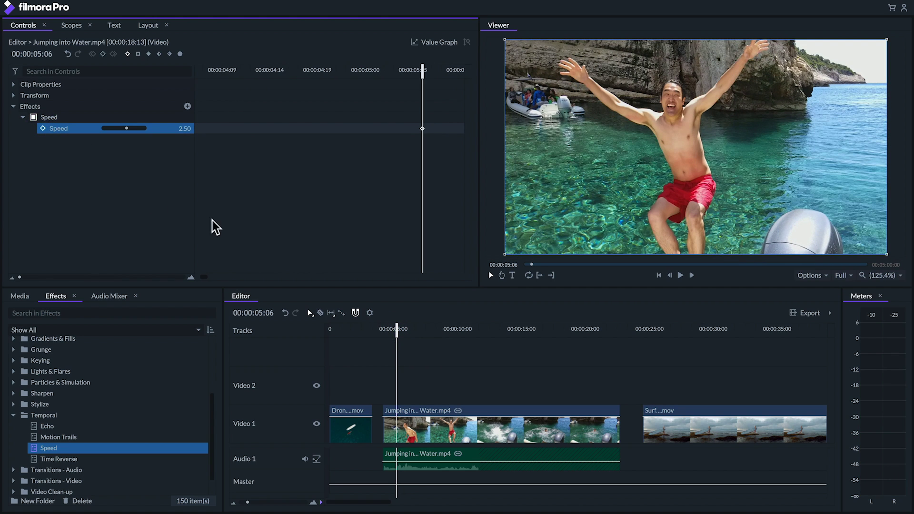
Step: Add a Speed keyframe of 1.00 at 00:00:05:15 and preview the ramp
left_click_drag(419, 70, 449, 88)
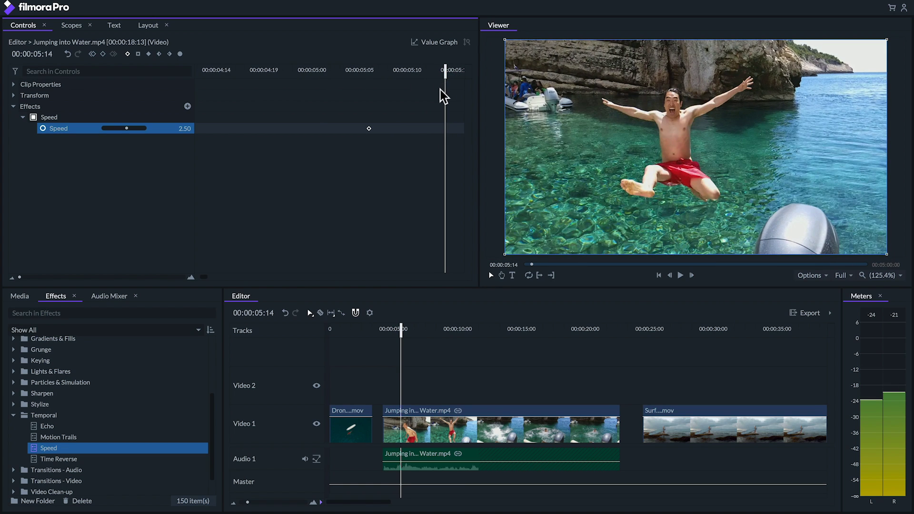
left_click_drag(394, 72, 402, 71)
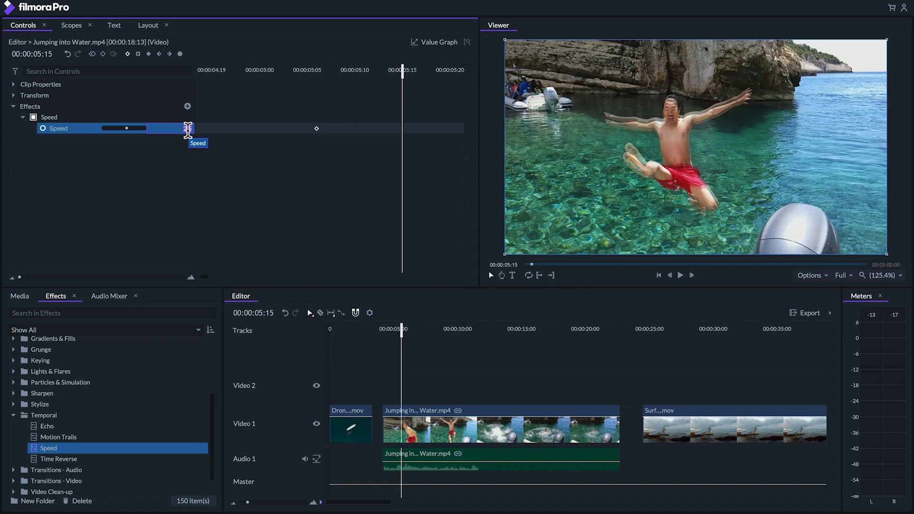
key("Return")
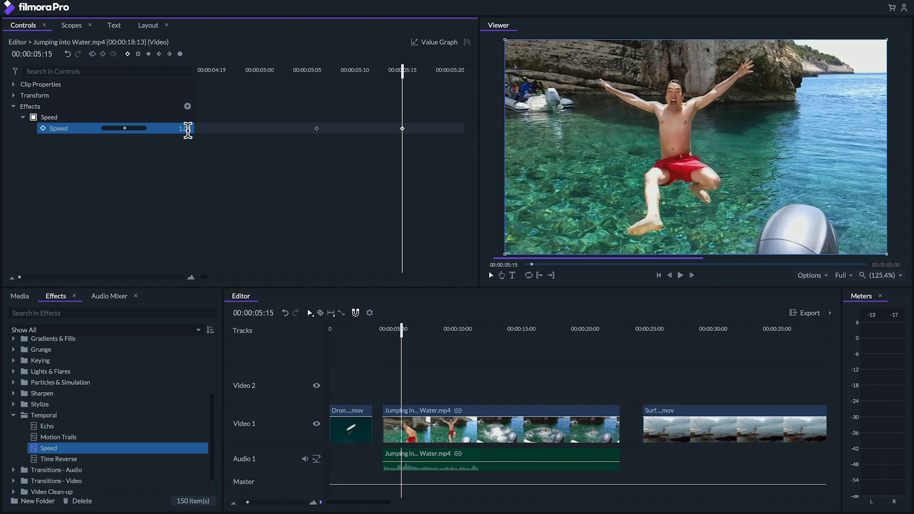
key("space")
left_click(376, 327)
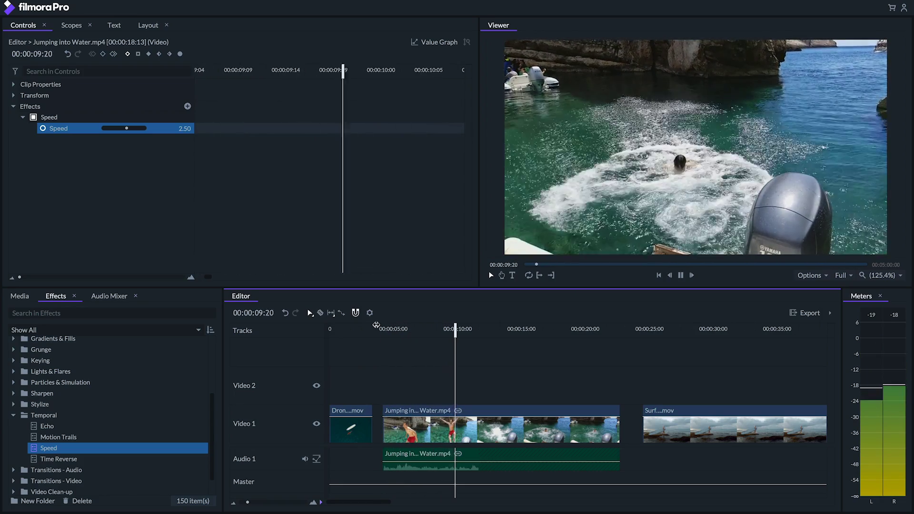
key("space")
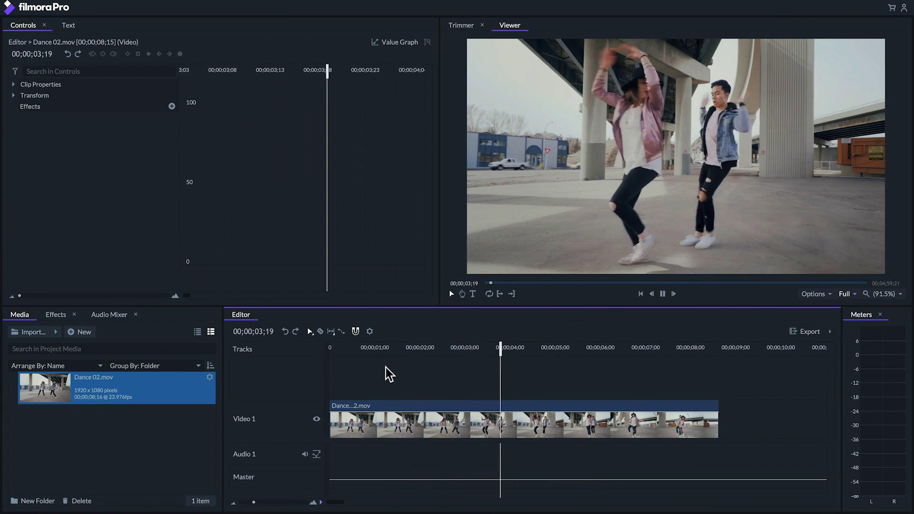
Step: Apply Temporal > Time Reverse to Dance 02.mov and play it back reversed
key("space")
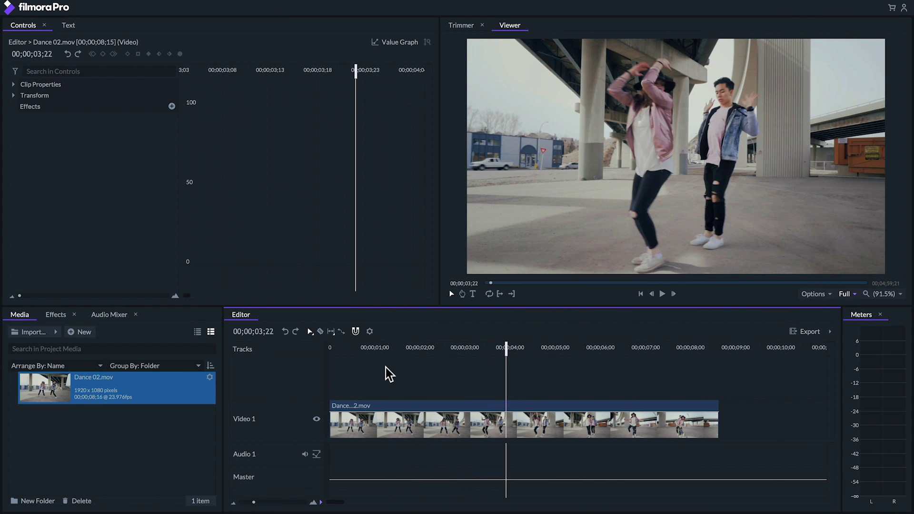
left_click(57, 315)
scroll(26, 435, "down", 1)
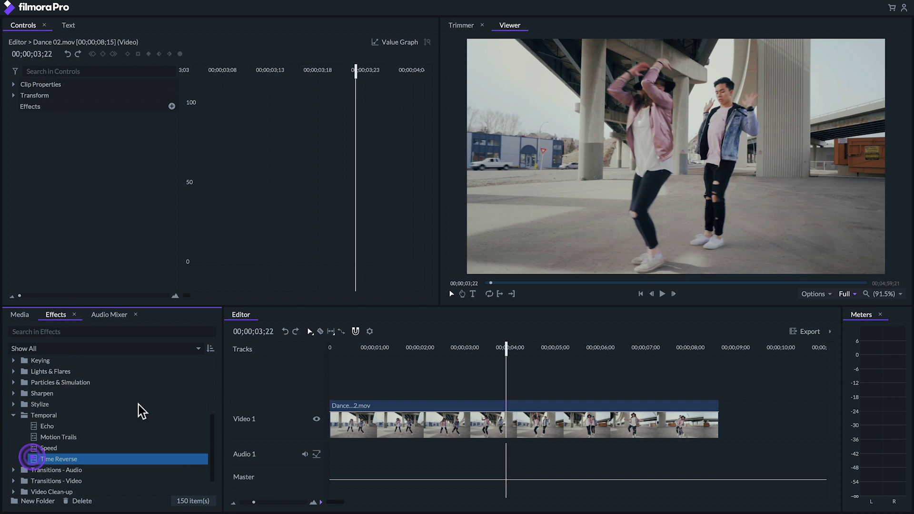
left_click_drag(439, 410, 453, 396)
key("space")
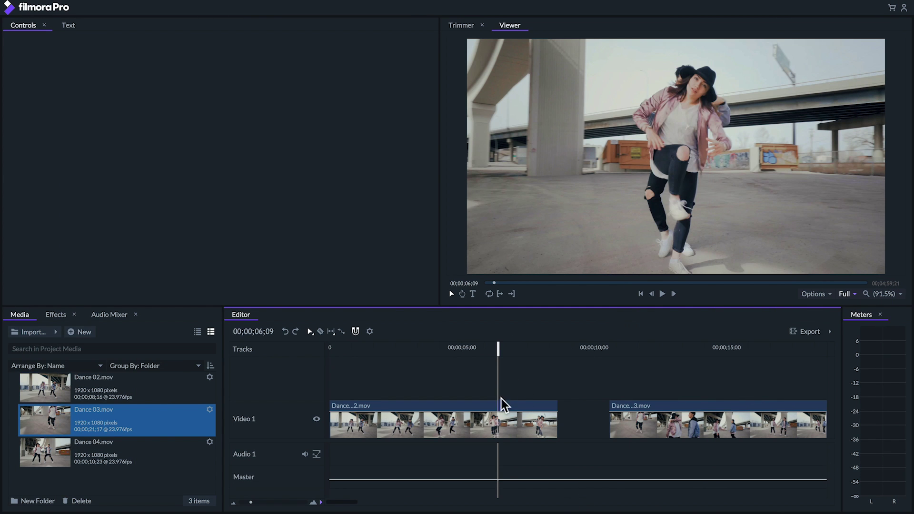
Step: Slice the first Dance 02 clip at 6;09
key("c")
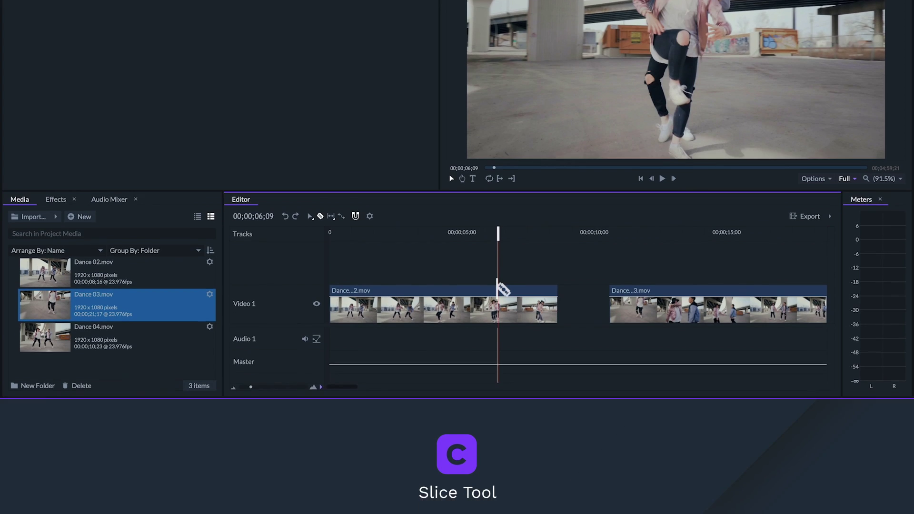
left_click(499, 404)
key("v")
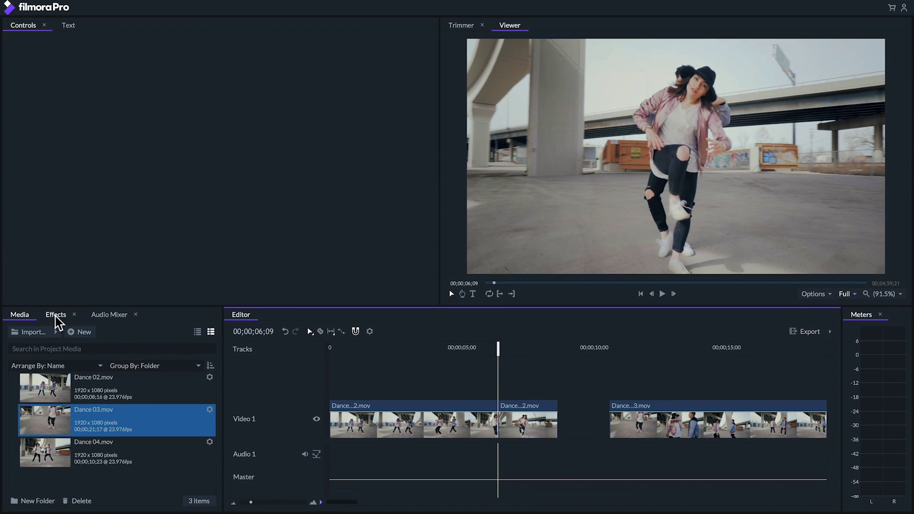
Step: Give the second Dance 02 piece a Speed effect of 0 and preview the freeze from about 5 s
left_click(56, 317)
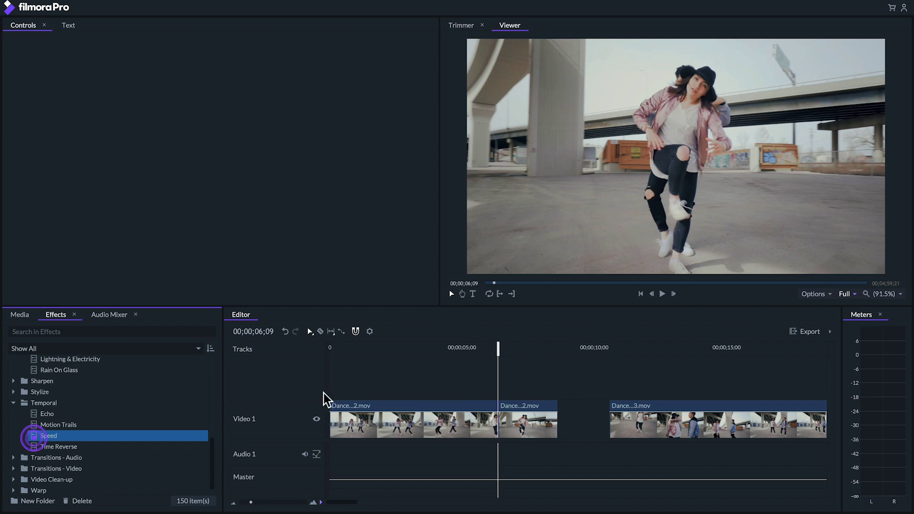
left_click_drag(513, 409, 520, 411)
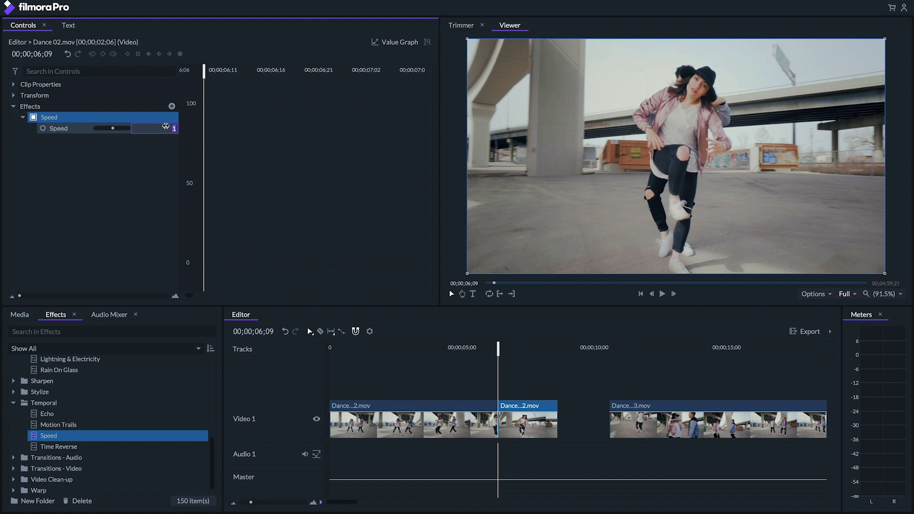
key("Return")
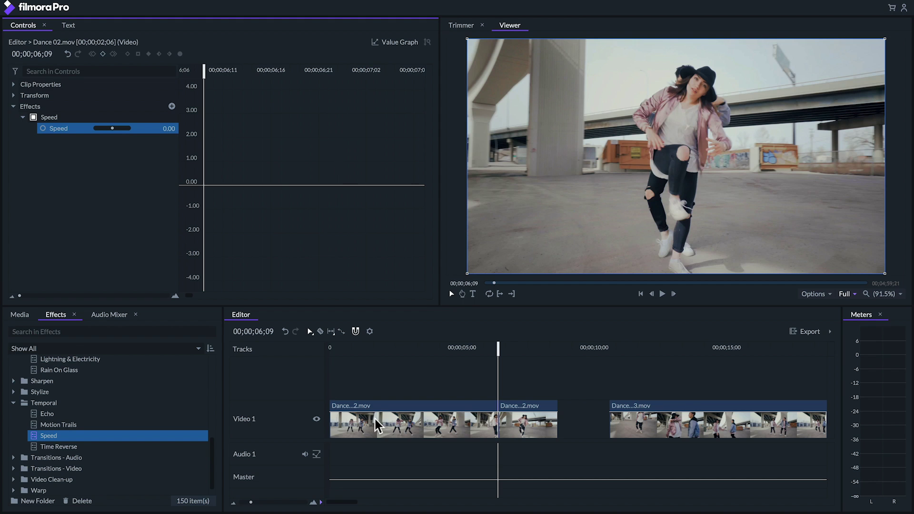
left_click(439, 348)
key("space")
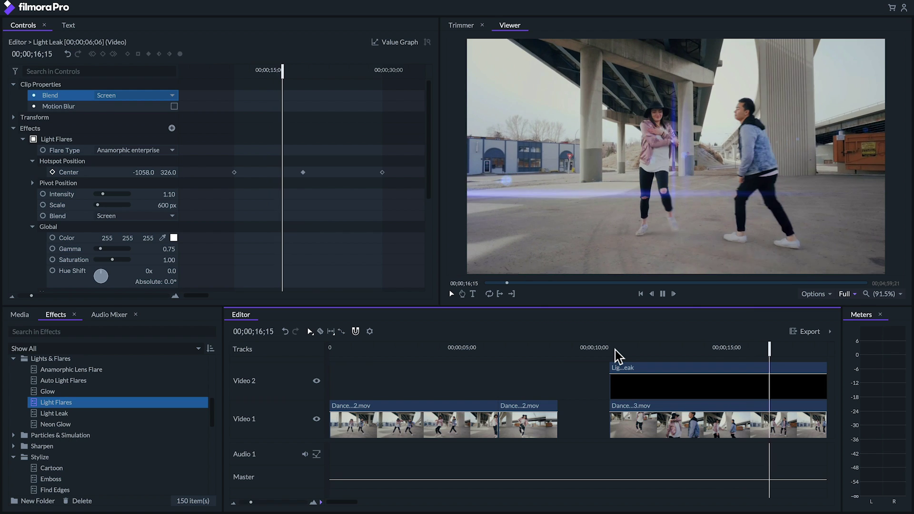
Step: Split the Dance 03 clip at 00;00;18;05
key("space")
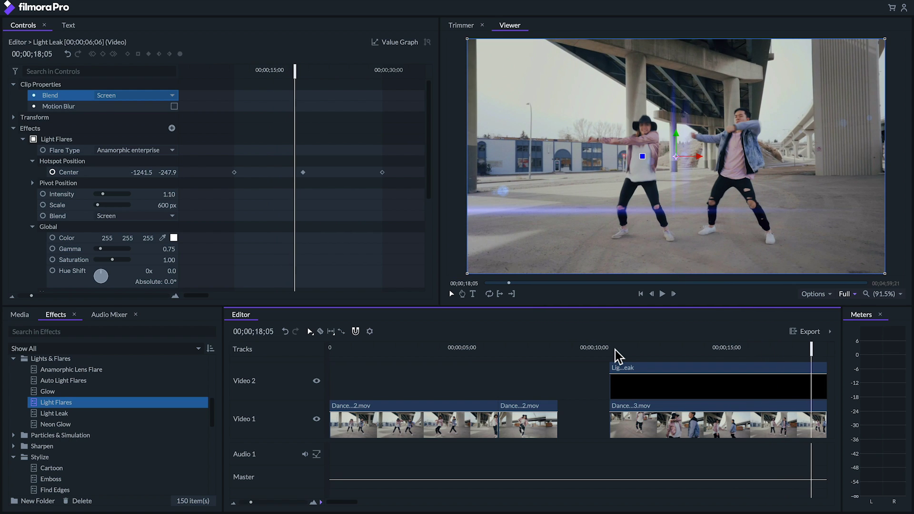
scroll(629, 359, "right", 5)
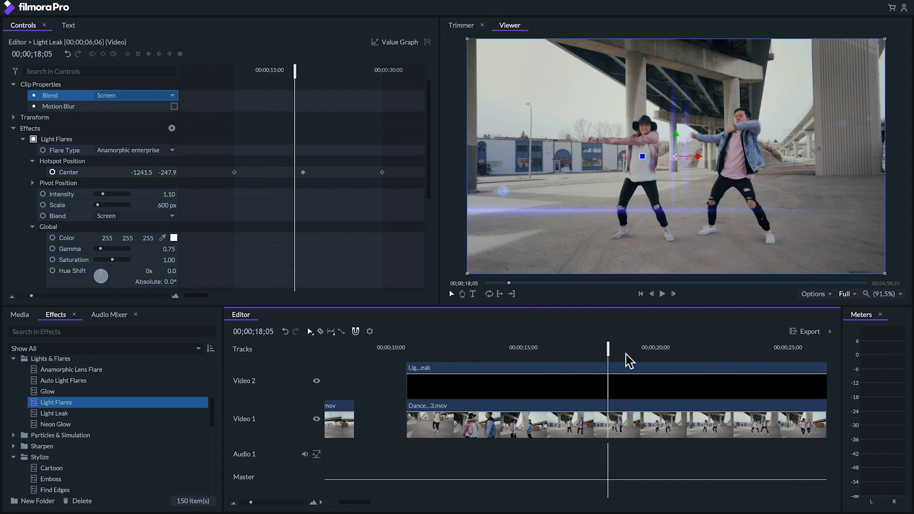
left_click(624, 428)
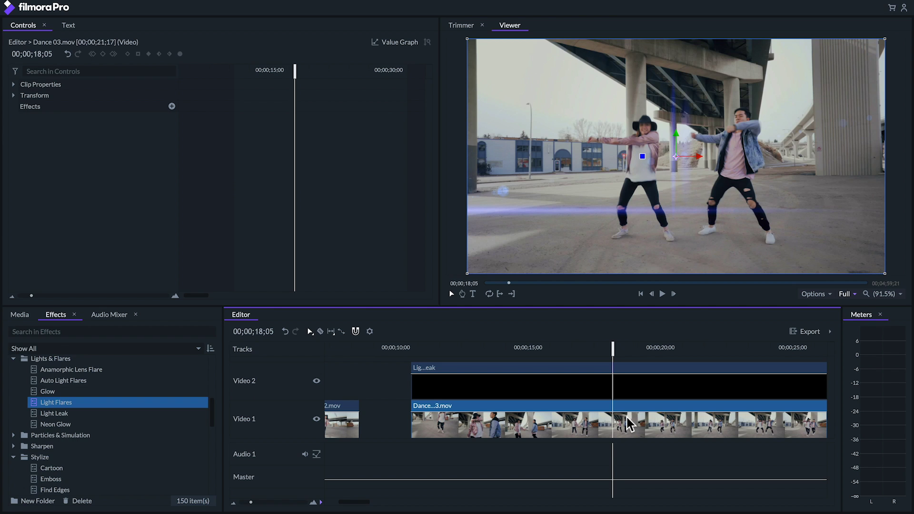
key("ctrl+b")
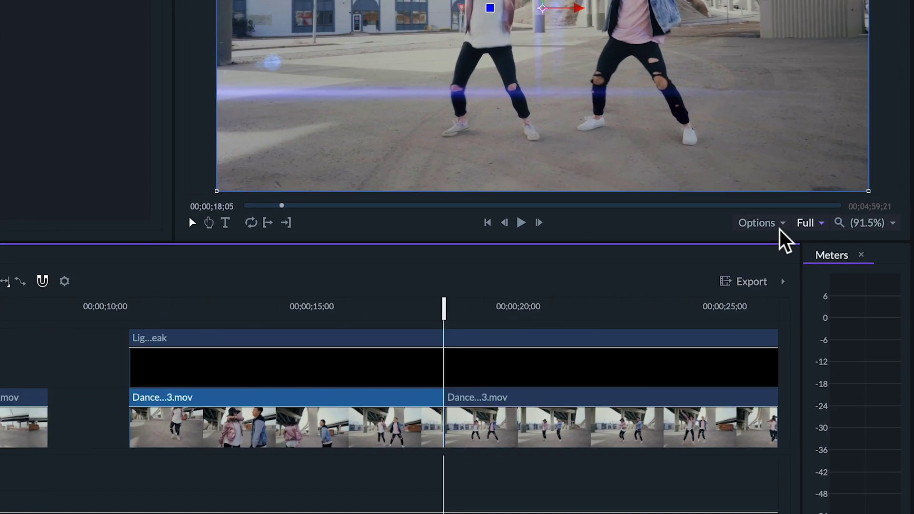
Step: Export the current frame as a still image named Freeze-Frame
left_click(781, 224)
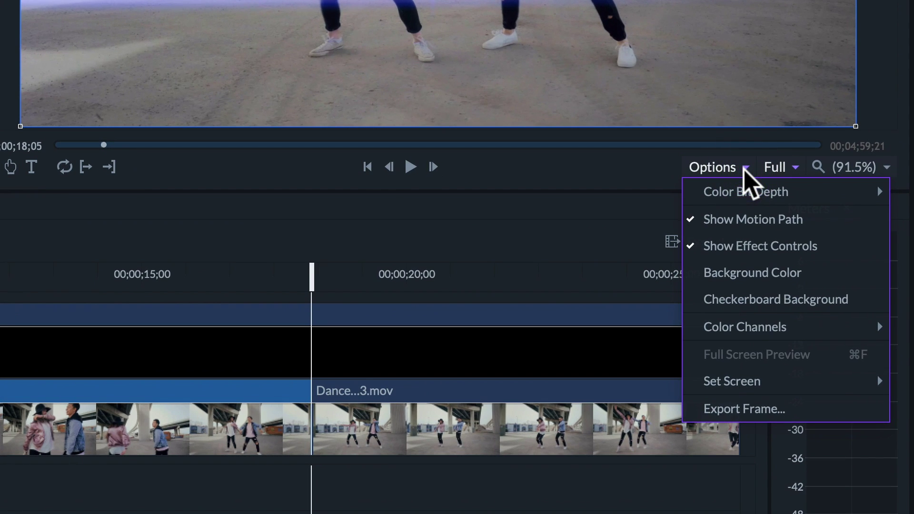
left_click(743, 410)
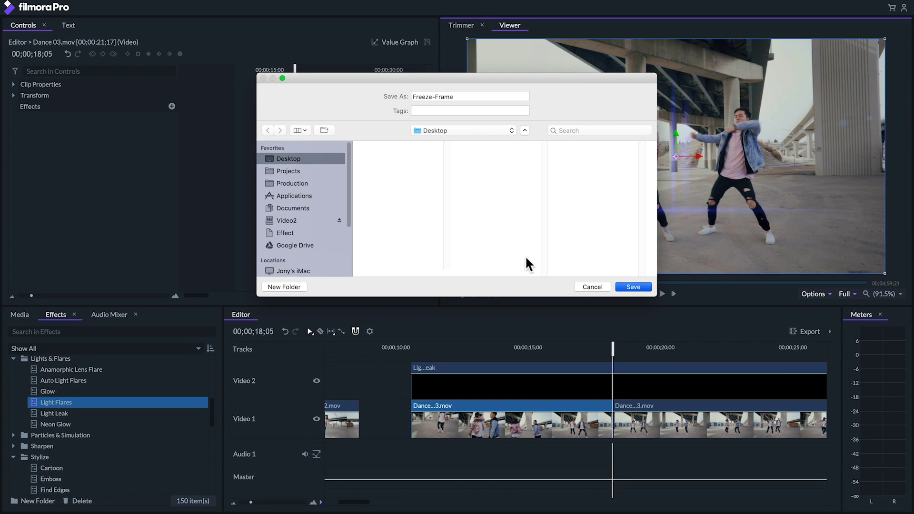
key("Return")
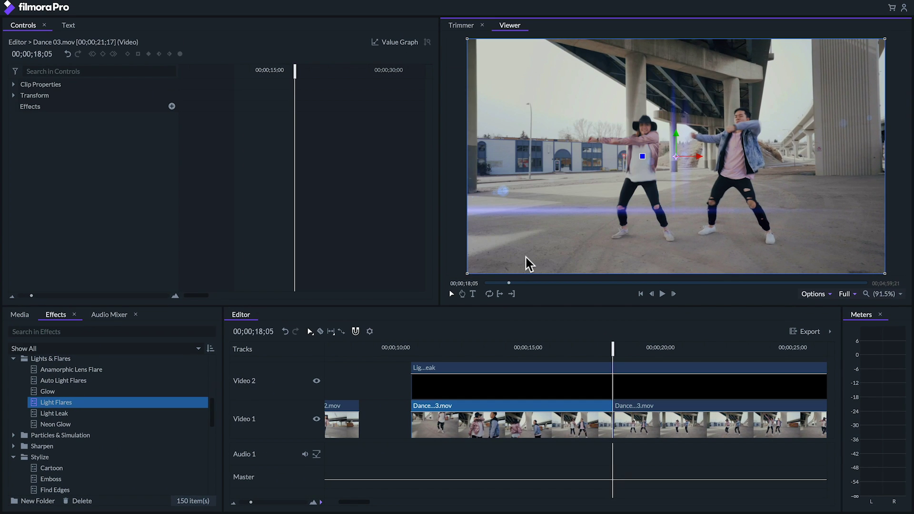
left_click(20, 315)
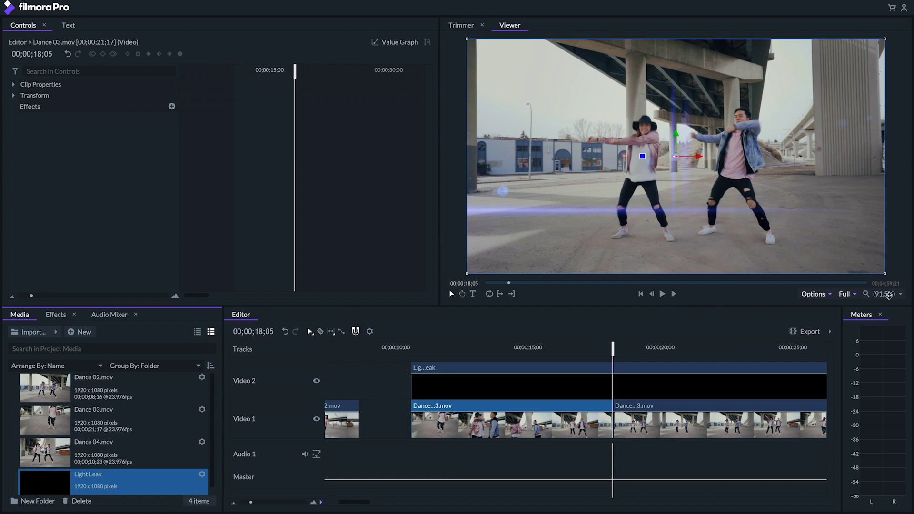
Step: Place Freeze-Frame.png on Video 1 at 18;05 and cut the Light Leak off there
left_click(71, 486)
left_click_drag(47, 486, 578, 431)
left_click(746, 371)
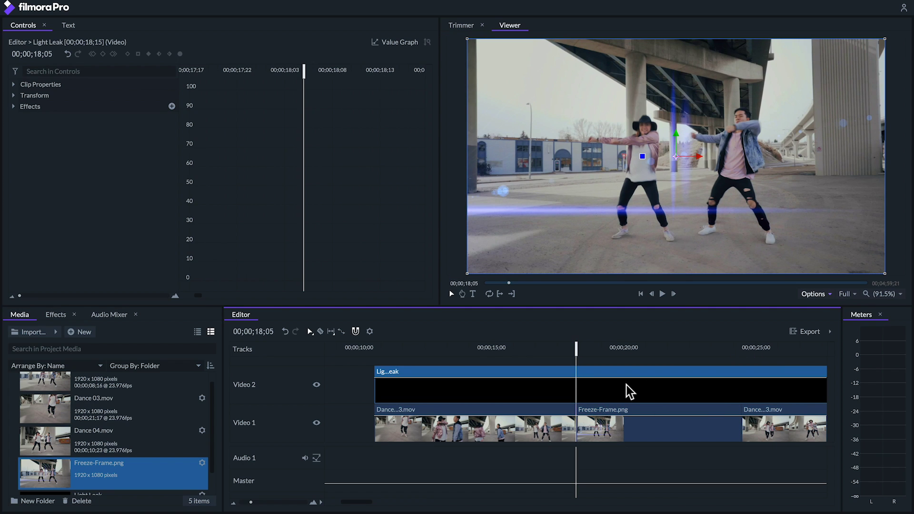
left_click(578, 371)
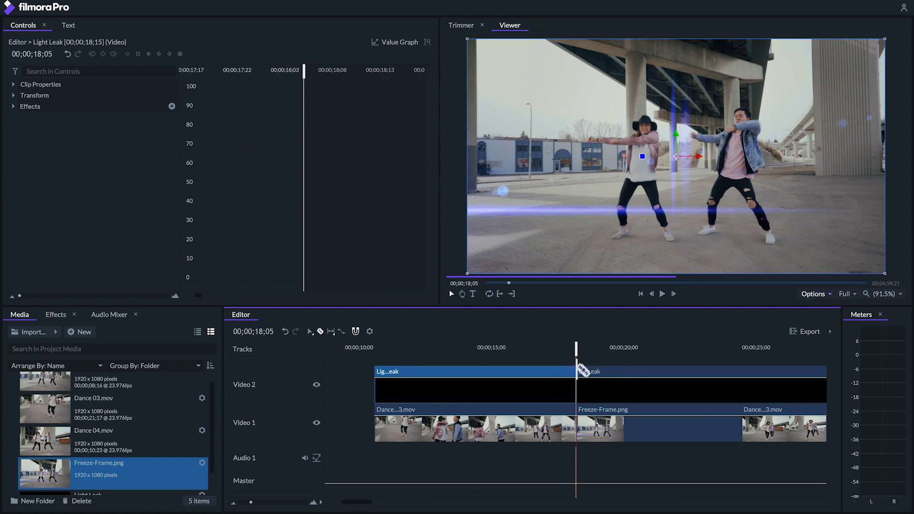
left_click(636, 371)
key("Delete")
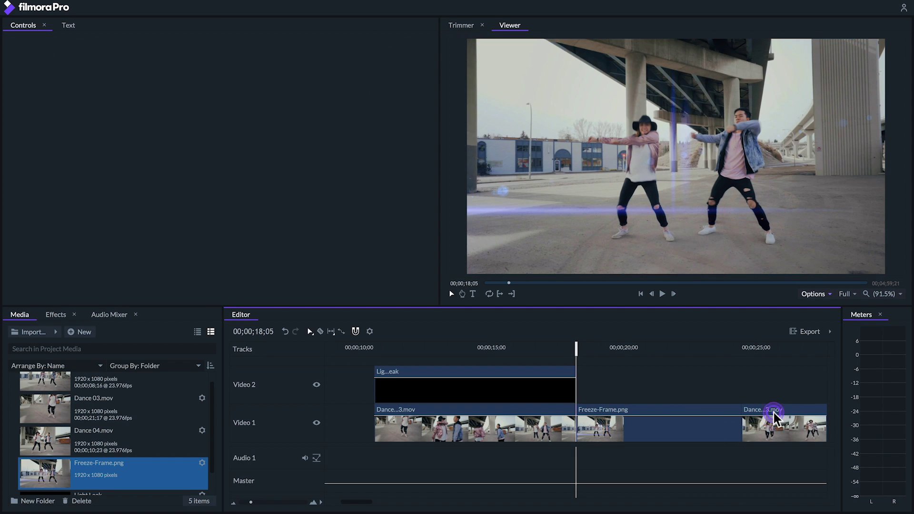
Step: Delete the trailing Dance 03 piece and lengthen the Freeze-Frame still to 00;00;06;06
left_click(774, 412)
key("Delete")
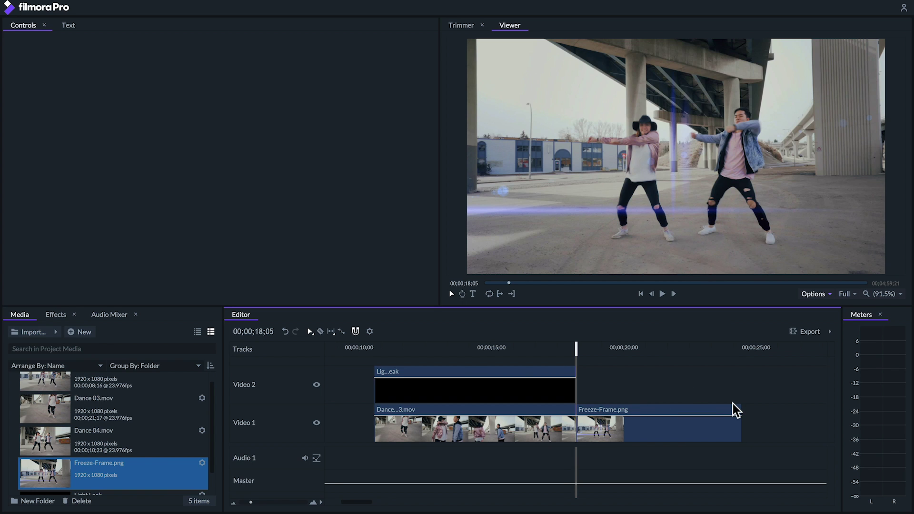
scroll(736, 410, "down", 2)
left_click_drag(643, 409, 752, 416)
Step: Preview the freeze frame from about 15 seconds
left_click(519, 346)
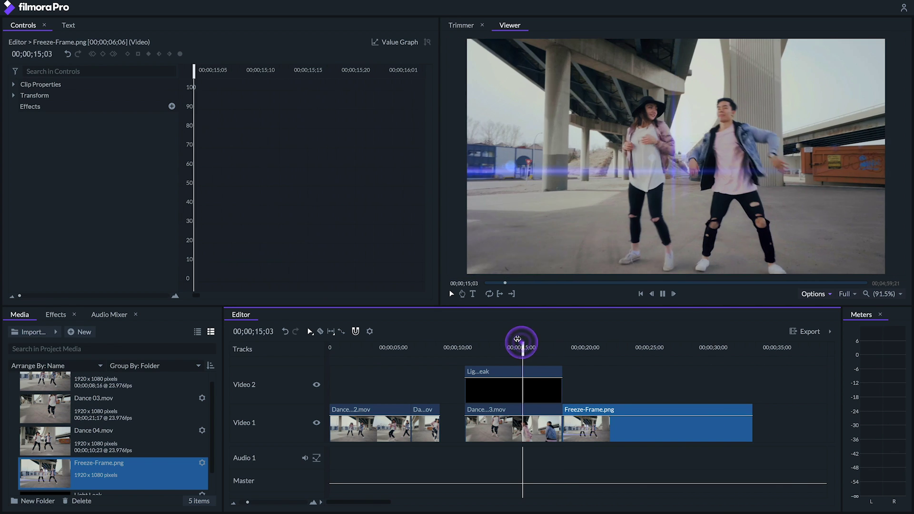
key("space")
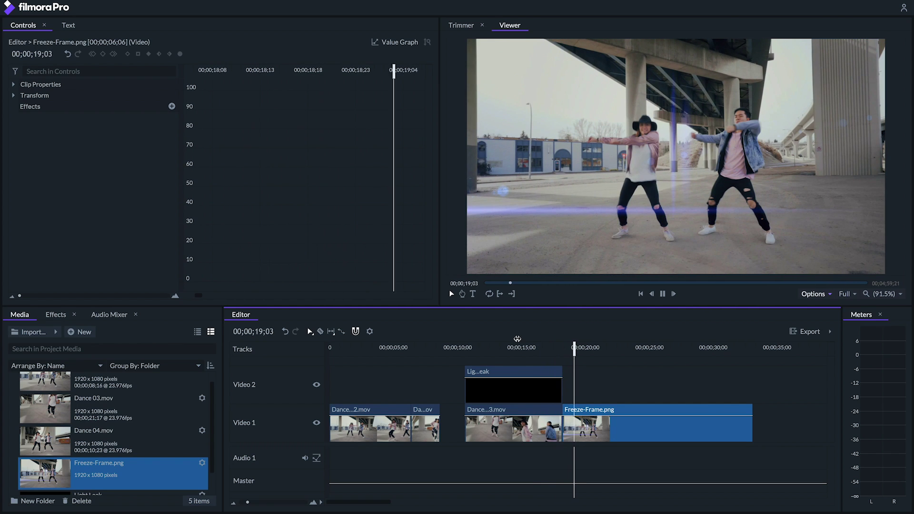
key("space")
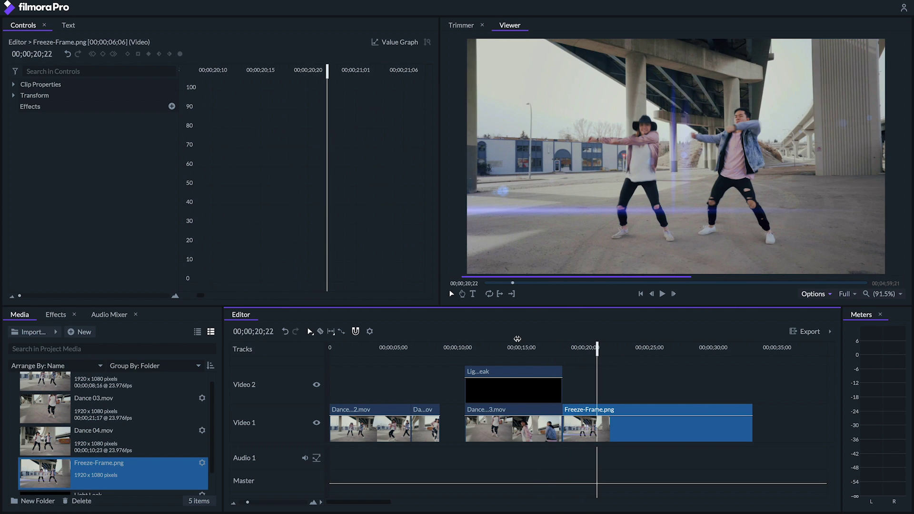